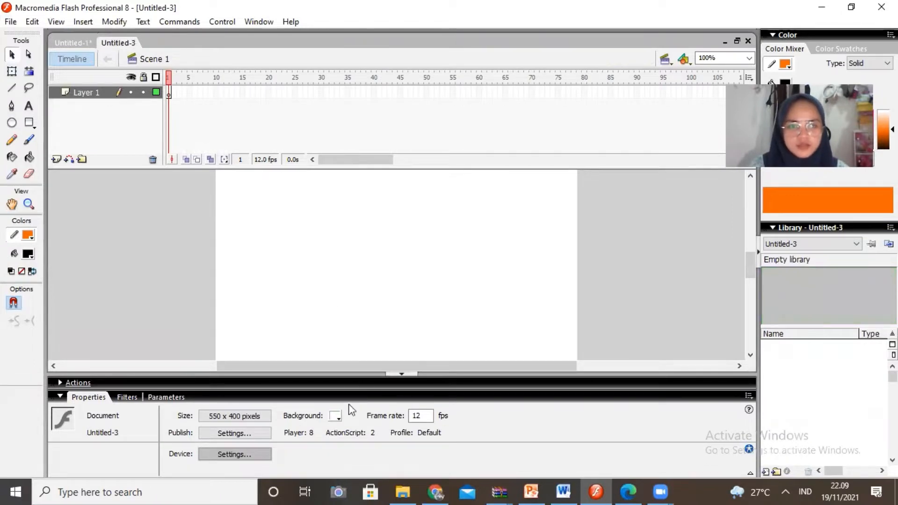
- Set the document size to 800 × 600 px with a black background, and fit the stage in the window
left_click(217, 417)
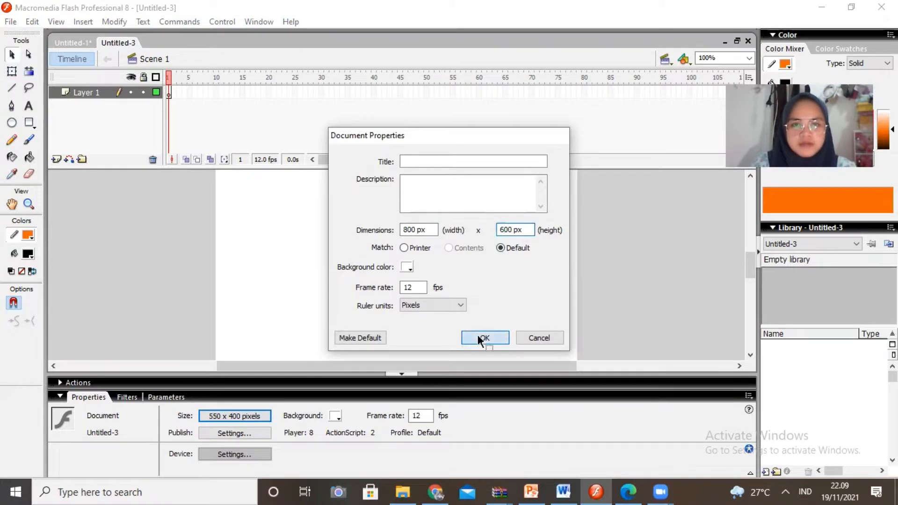
left_click(479, 337)
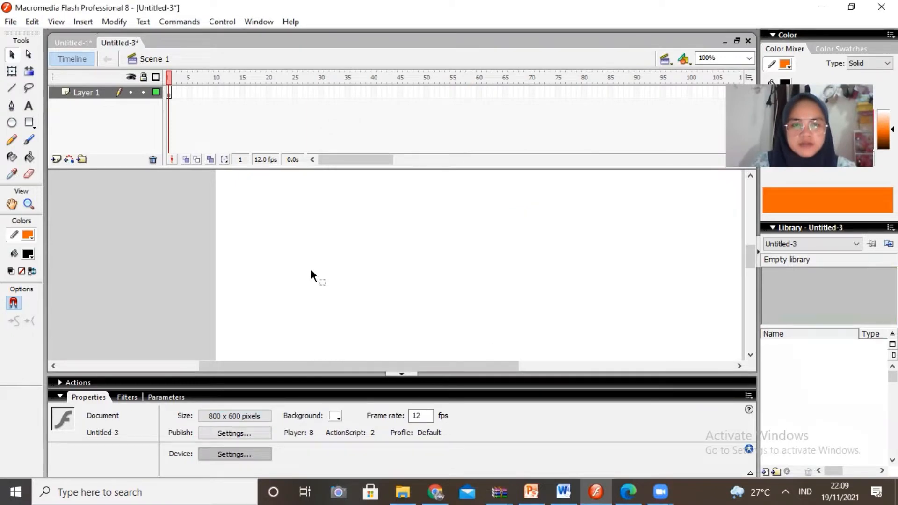
left_click(336, 417)
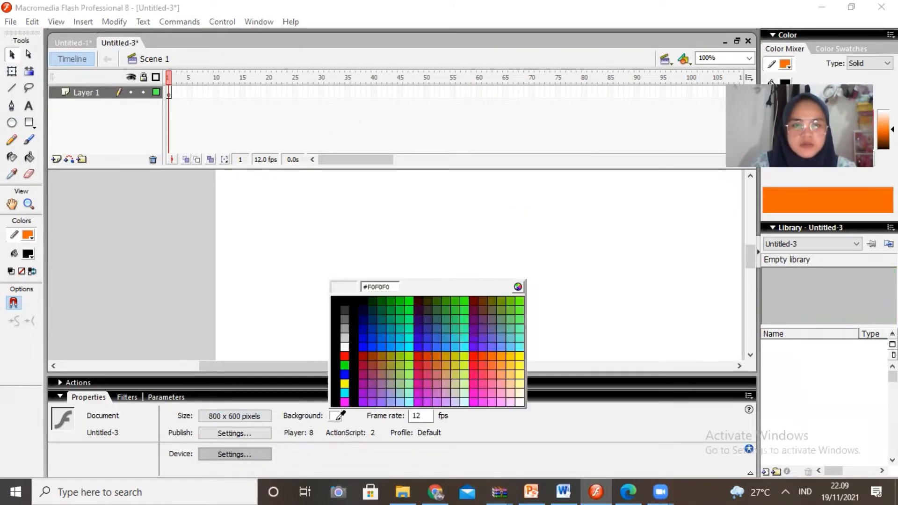
left_click(354, 356)
left_click(750, 57)
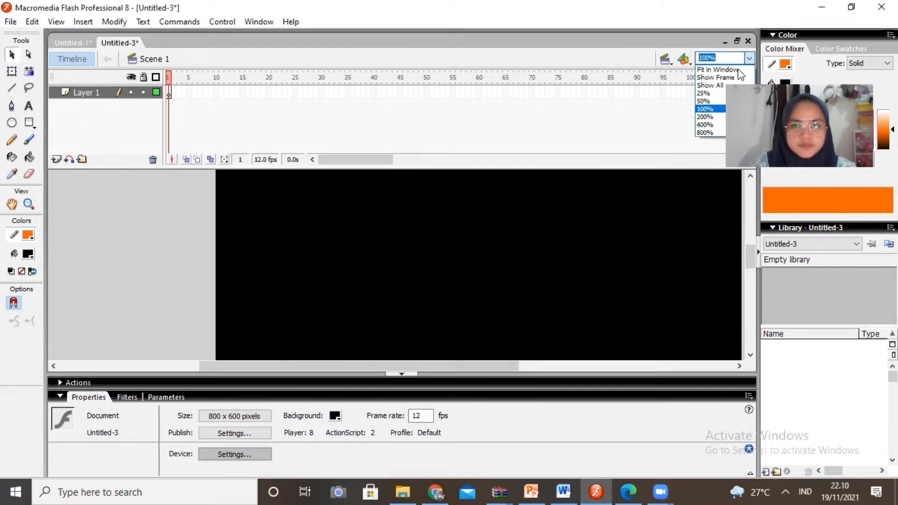
left_click(711, 66)
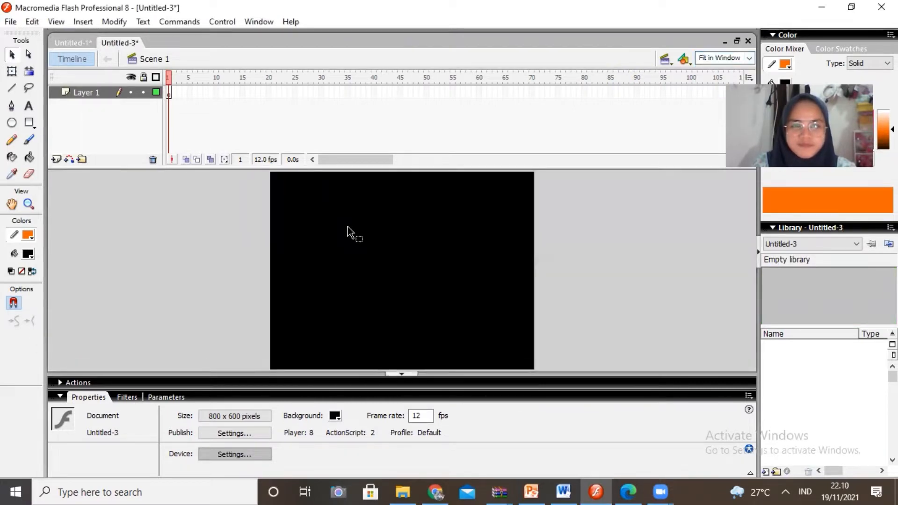
- Switch to PowerPoint, copy the white frame from the title slide, and place it on Flash's BG layer, scaled to the stage
mouse_move(531, 492)
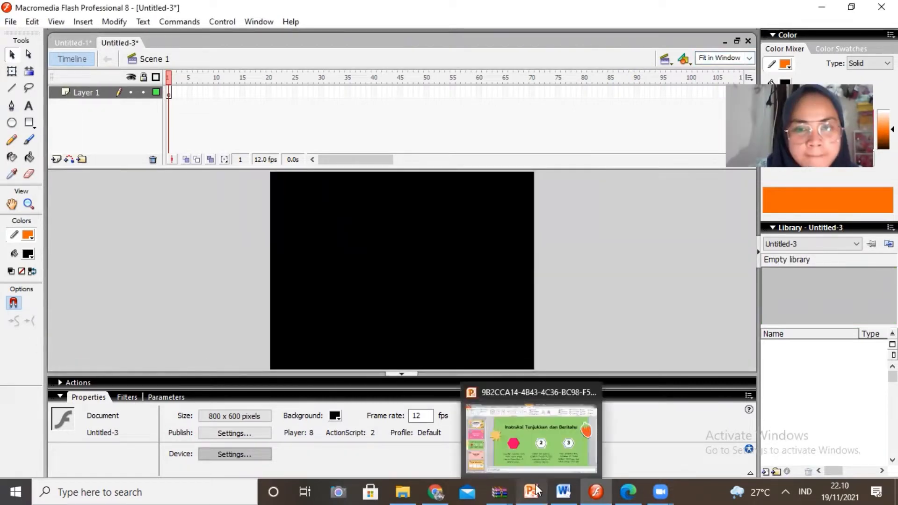
left_click(522, 463)
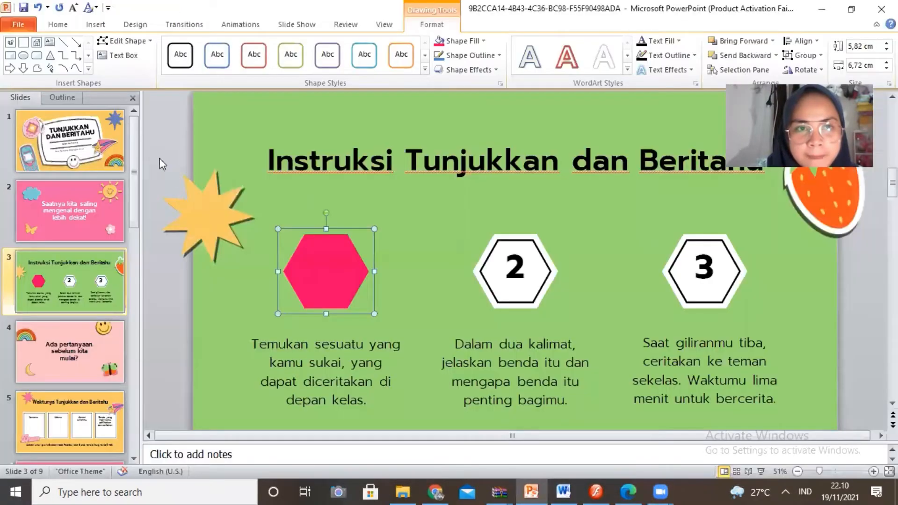
left_click(98, 138)
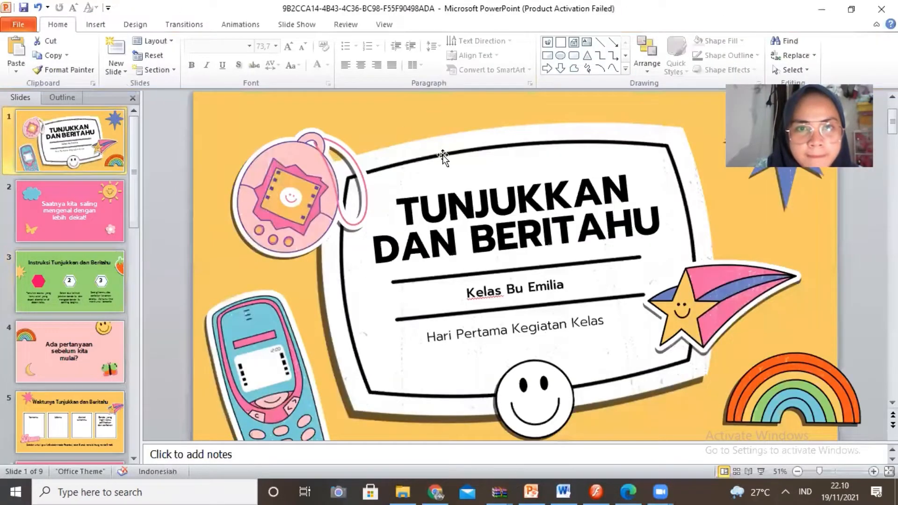
left_click(443, 158)
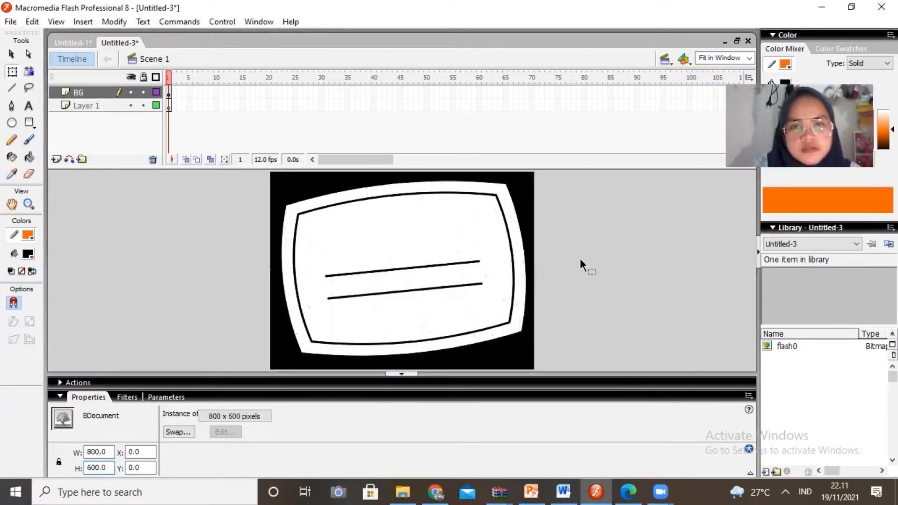
left_click(579, 258)
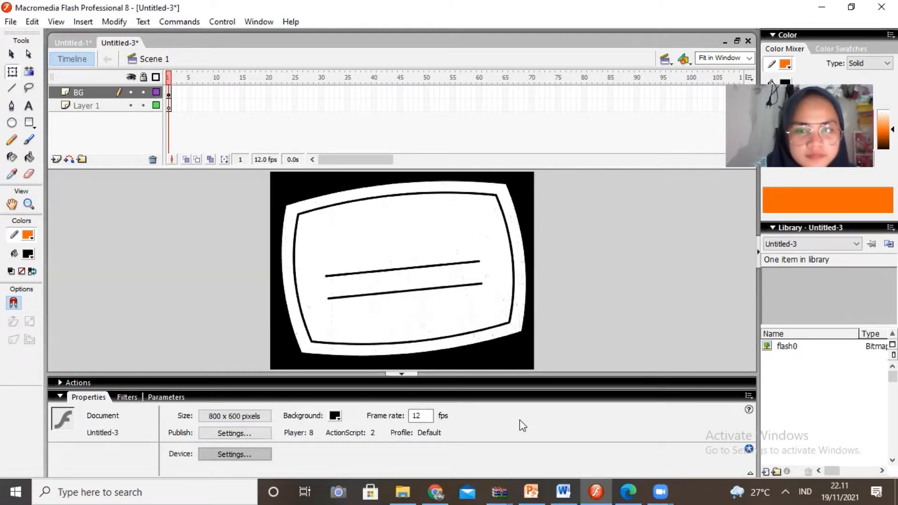
- Paste the smiley picture onto the BG layer and shrink it into the frame's lower-left corner
left_click(354, 228)
key("ctrl+v")
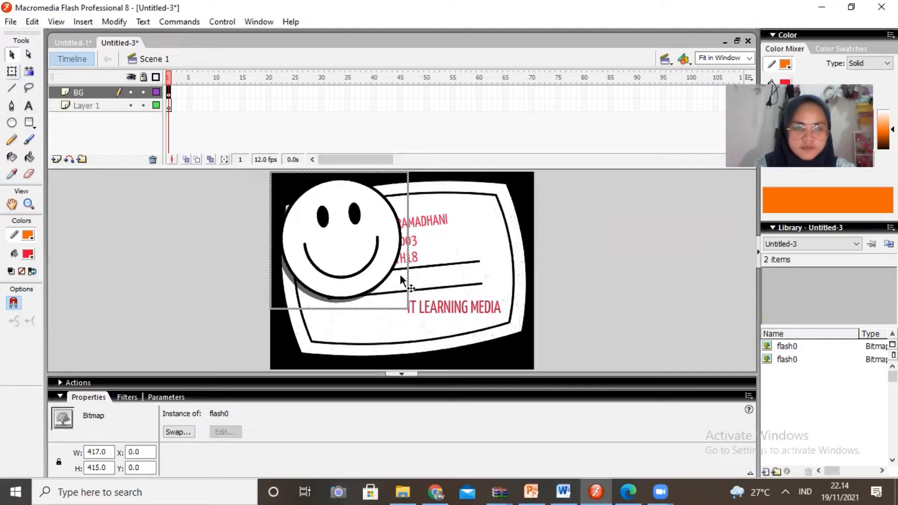
key("q")
left_click_drag(382, 258, 369, 274)
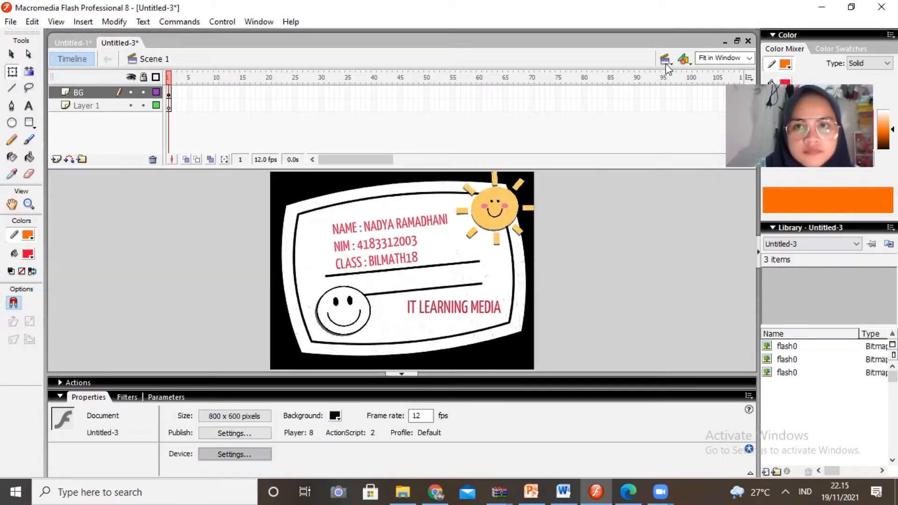
- Add new scenes to the document until it reaches Scene 5
left_click(666, 63)
left_click(83, 22)
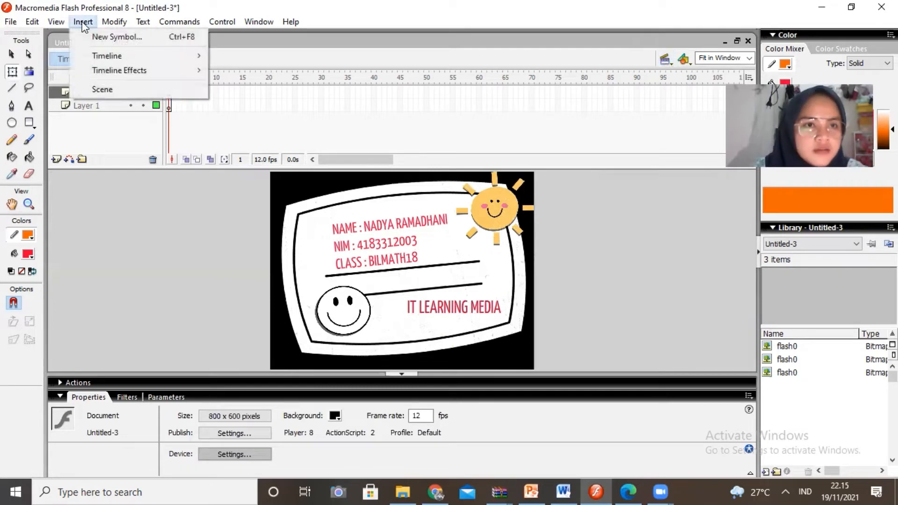
left_click(109, 89)
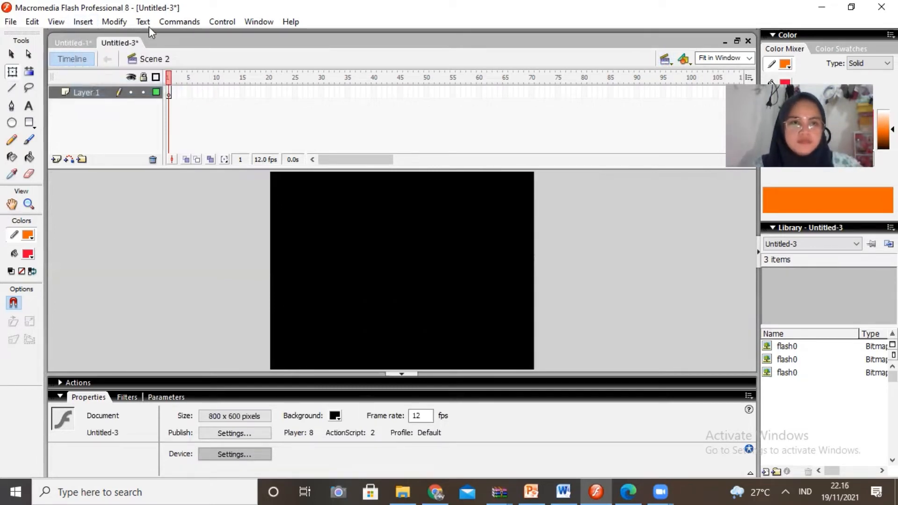
left_click(88, 22)
left_click(102, 86)
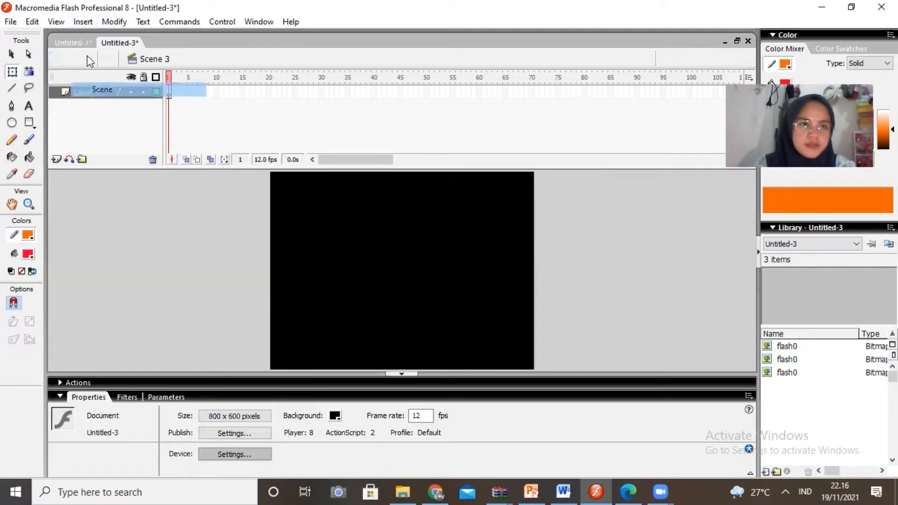
left_click(83, 22)
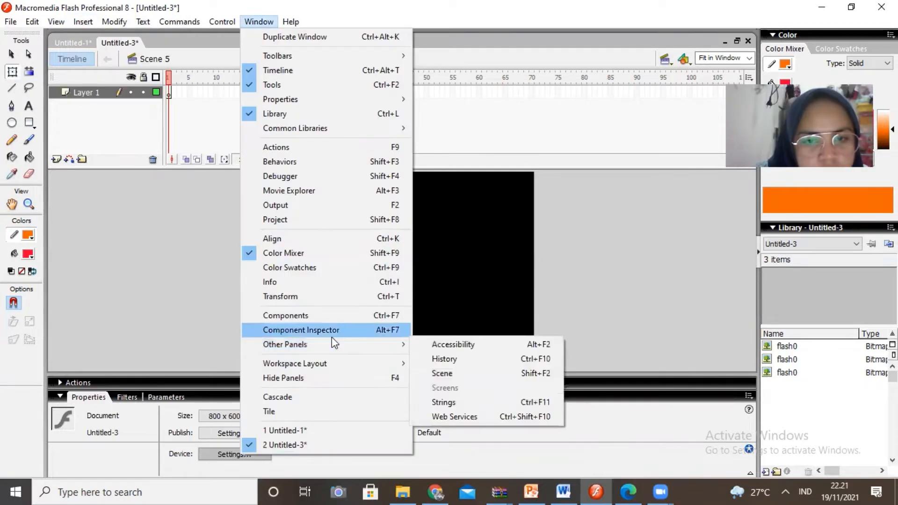
- Open the list of scenes and rename Scene 1 as INTRO and Scene 2 as HOME
left_click(442, 373)
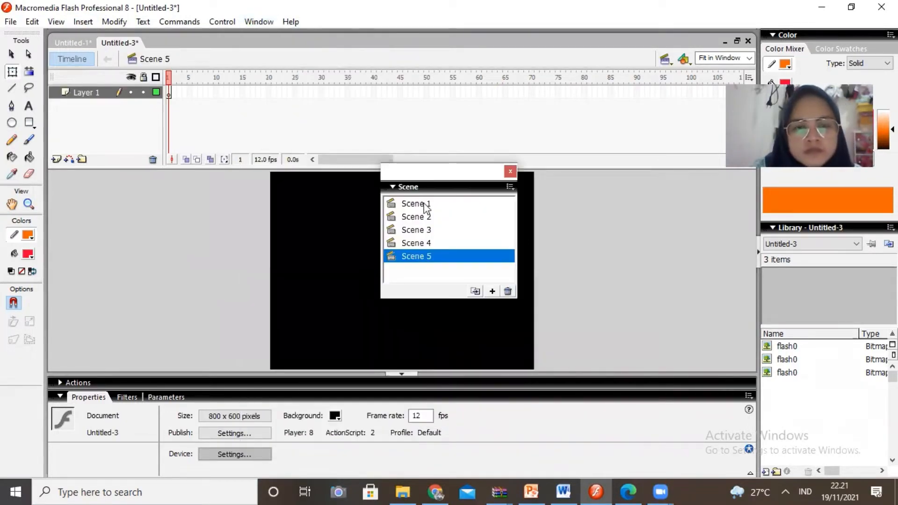
left_click(425, 205)
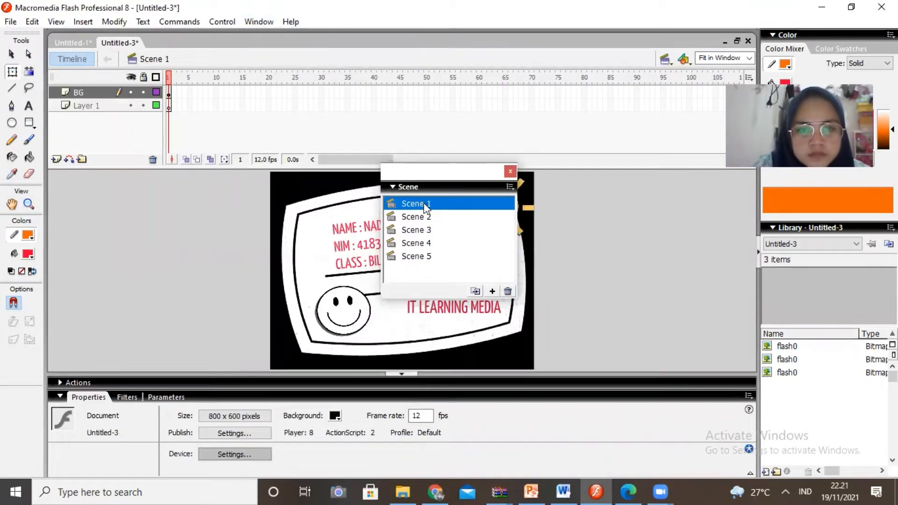
double_click(432, 202)
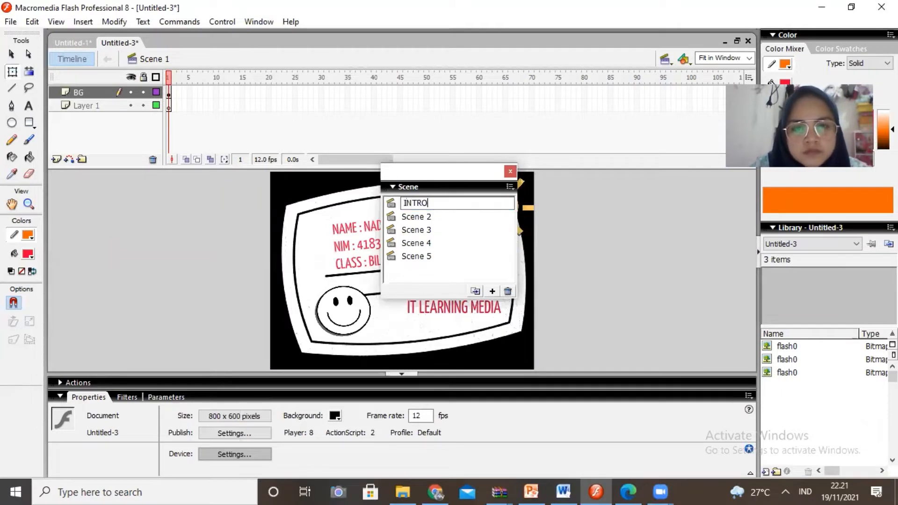
left_click(425, 217)
double_click(423, 216)
type("HOME")
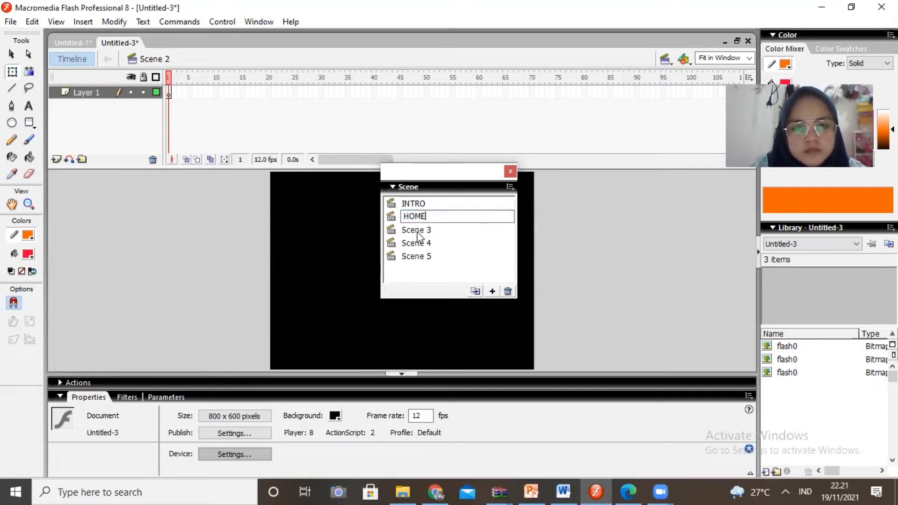
- Rename Scene 3 as KI/KD, Scene 4 as TUJUAN and Scene 5 as MATERI
left_click(418, 231)
double_click(417, 231)
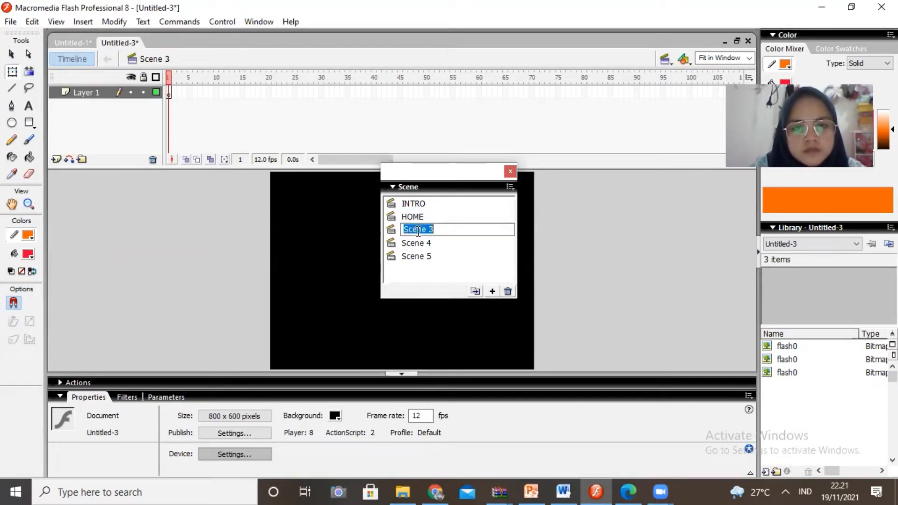
type("KD")
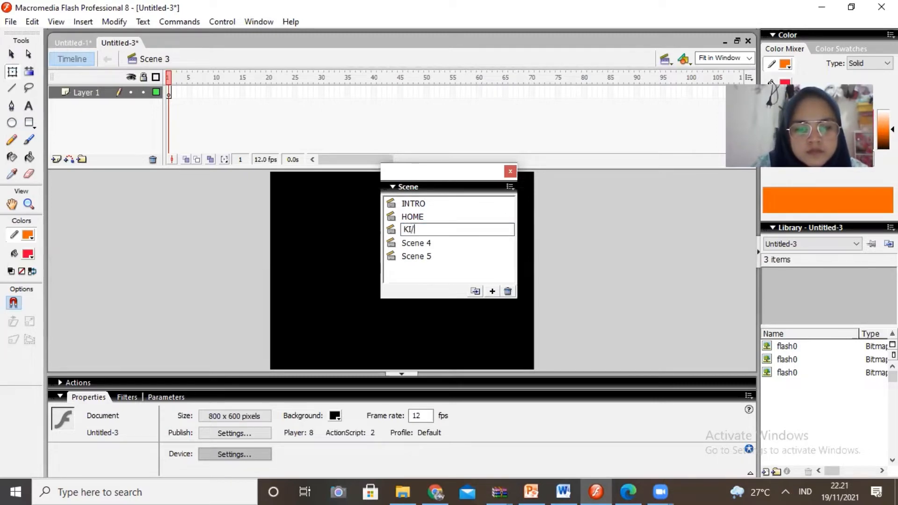
left_click(414, 242)
double_click(415, 242)
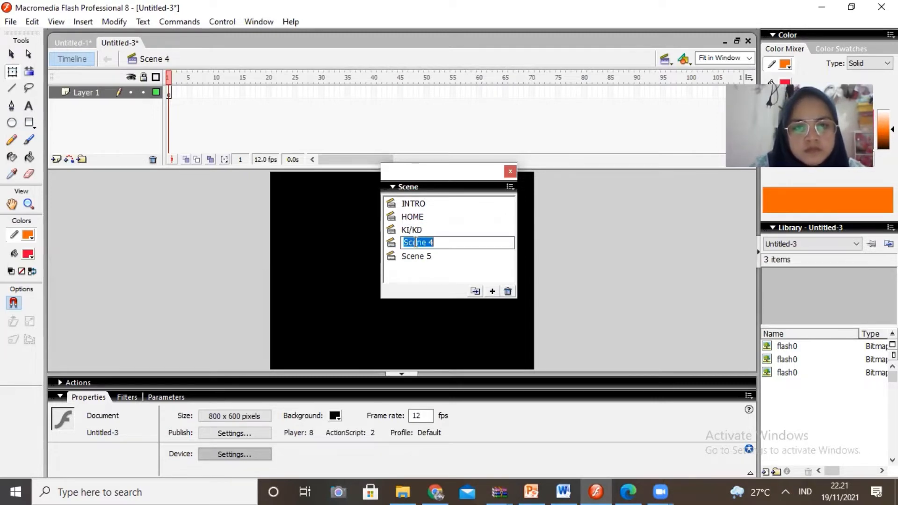
left_click(415, 257)
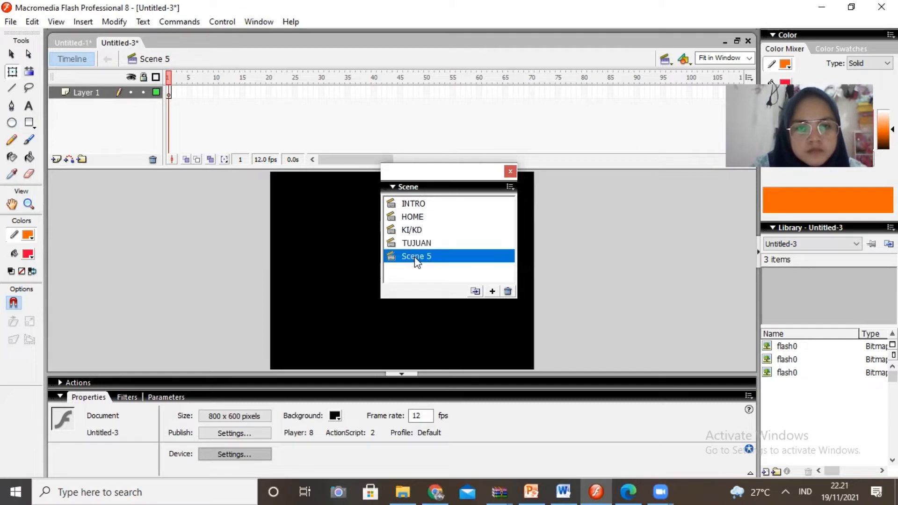
double_click(415, 256)
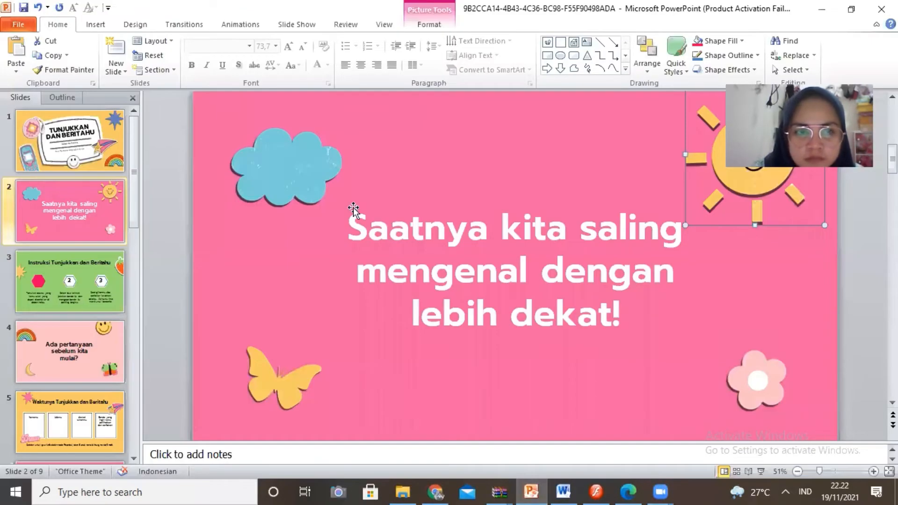
- View the third slide in PowerPoint, return to Flash, and add the static text SISTEM PERSAMAAN LINEAR near the top of the MATERI scene
left_click(82, 291)
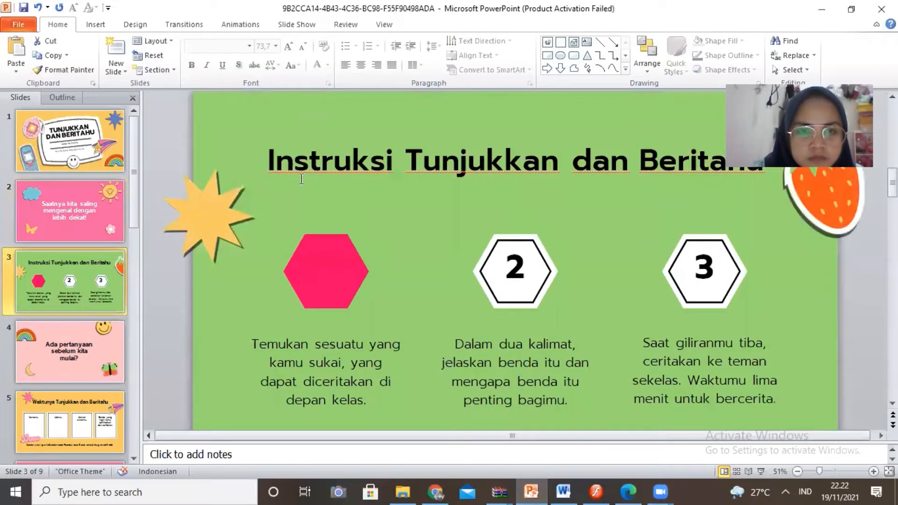
left_click(590, 489)
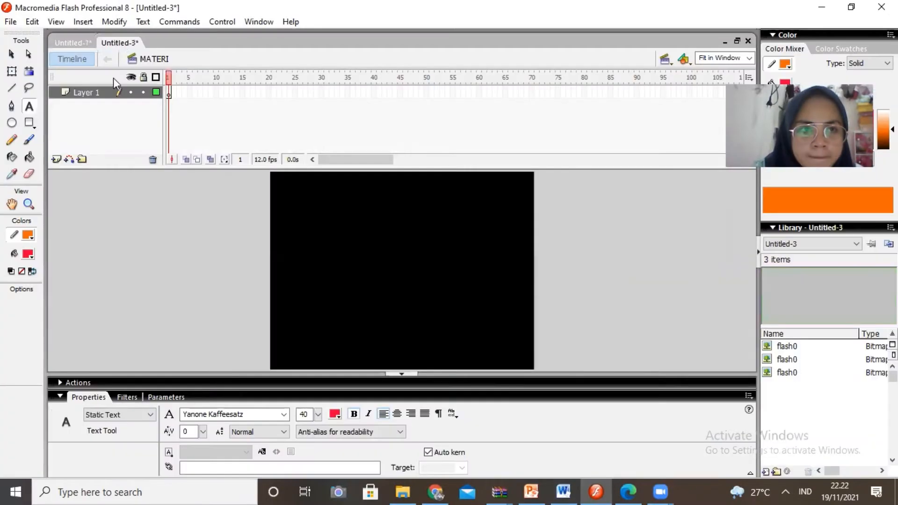
left_click(316, 184)
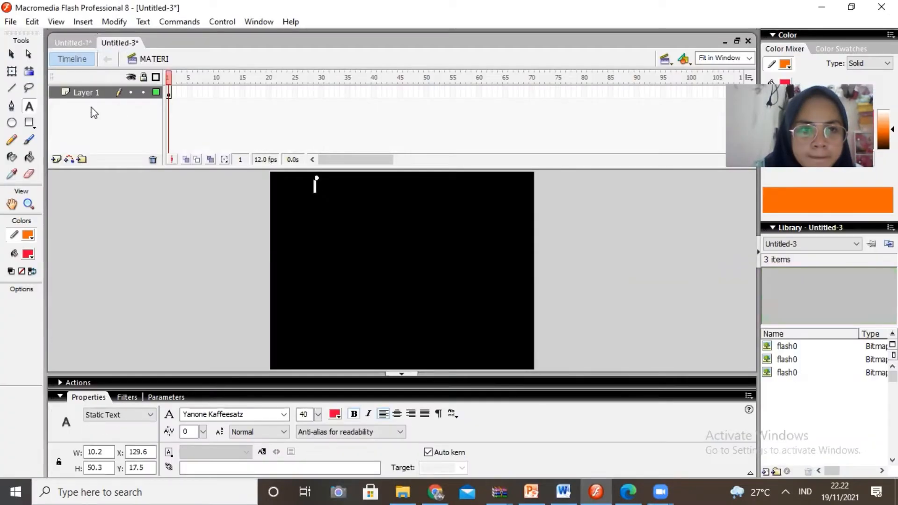
left_click(92, 95)
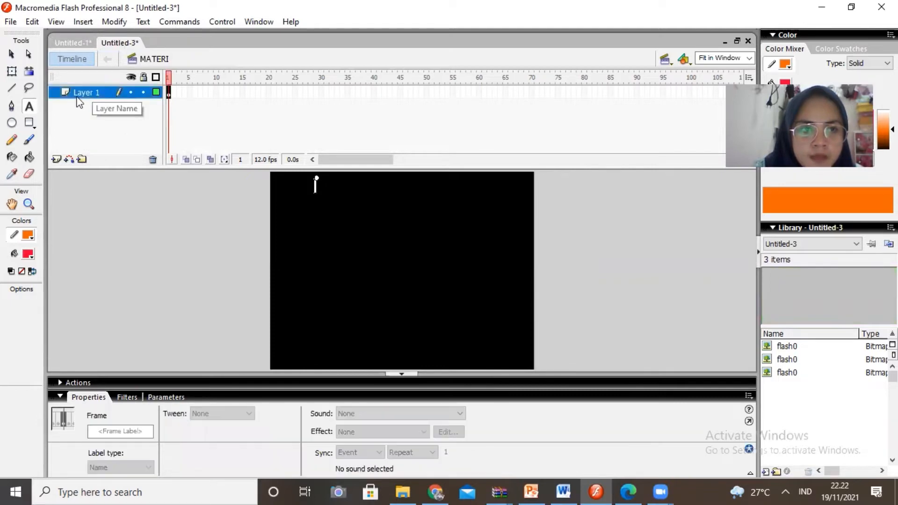
left_click(31, 107)
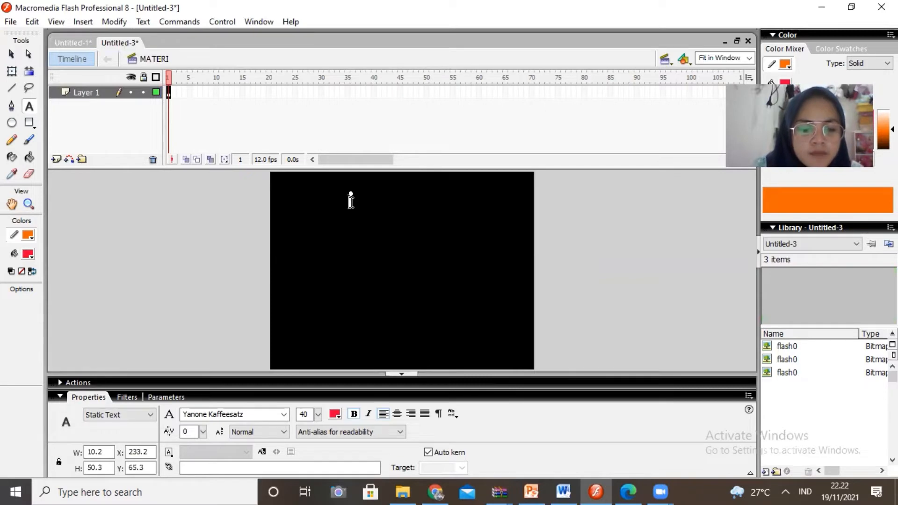
type("SISTE")
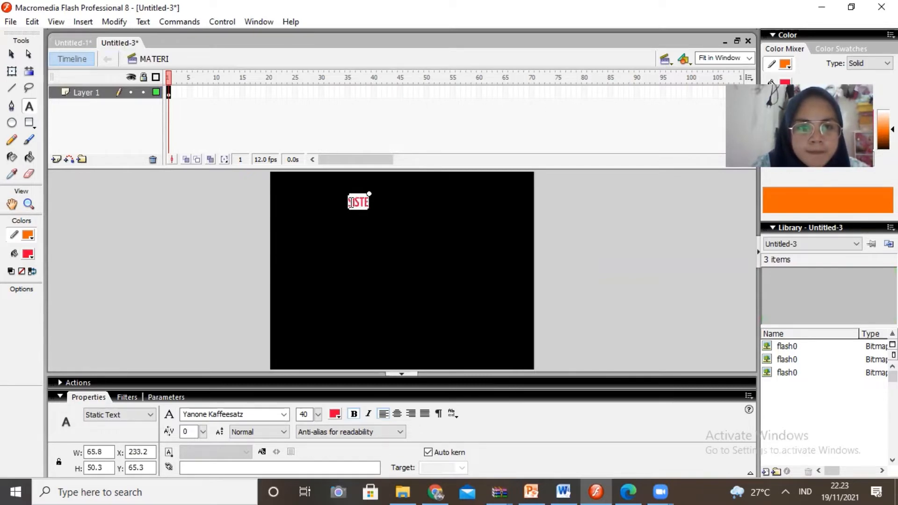
type("M PERSAMA")
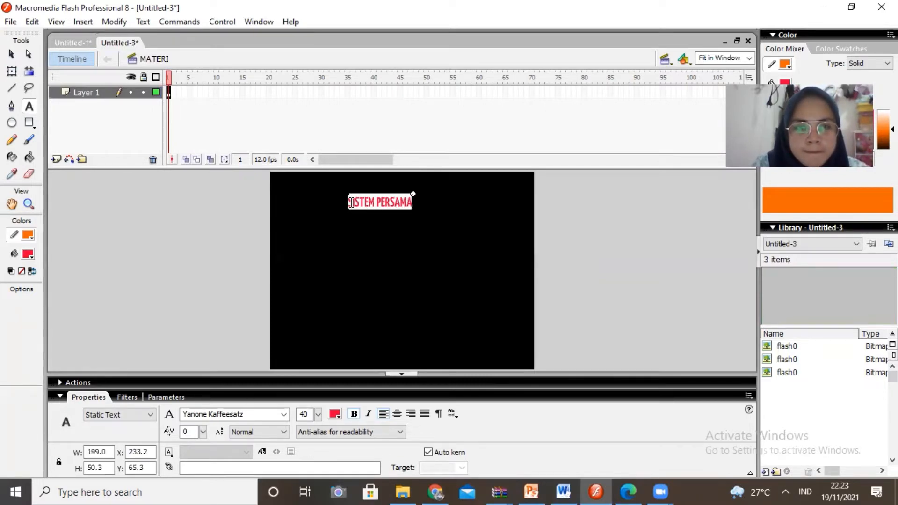
type("AN LINEAR DUA VARIABEL")
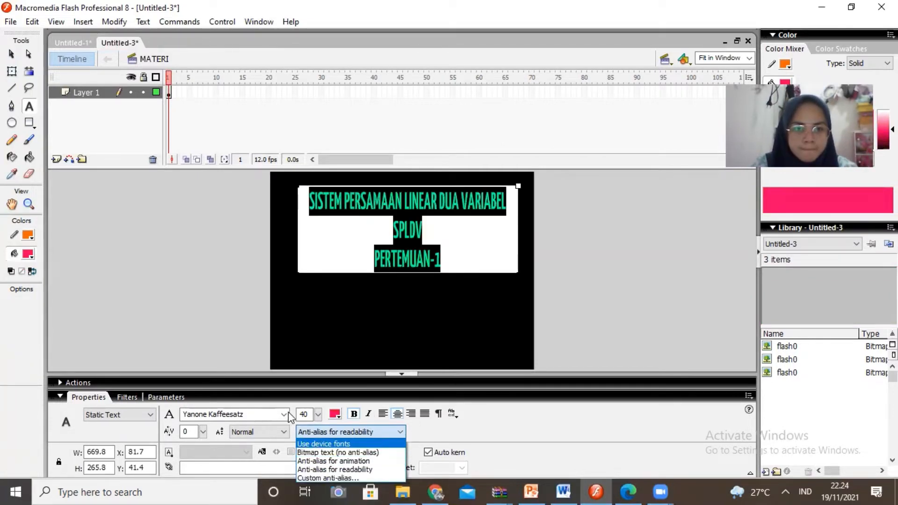
- Change the font of the whole heading text in the MATERI scene
left_click(288, 412)
left_click(285, 414)
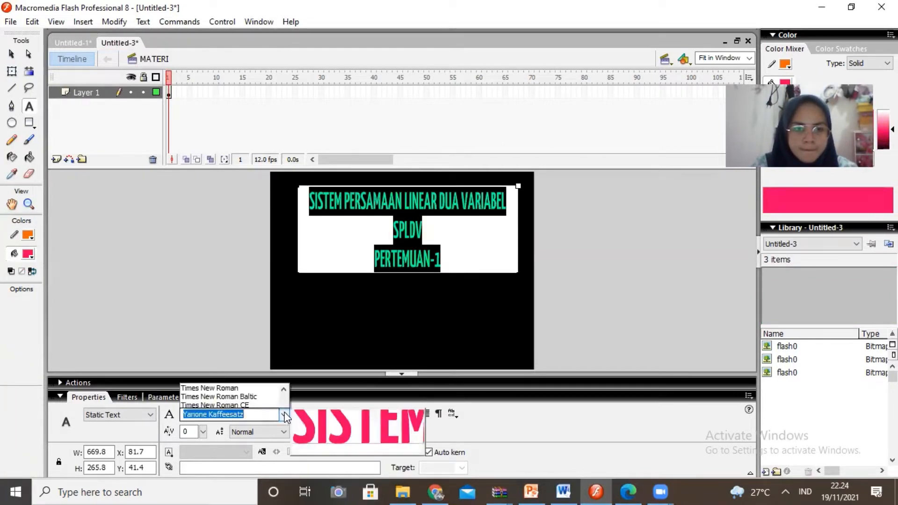
left_click(285, 414)
left_click(287, 415)
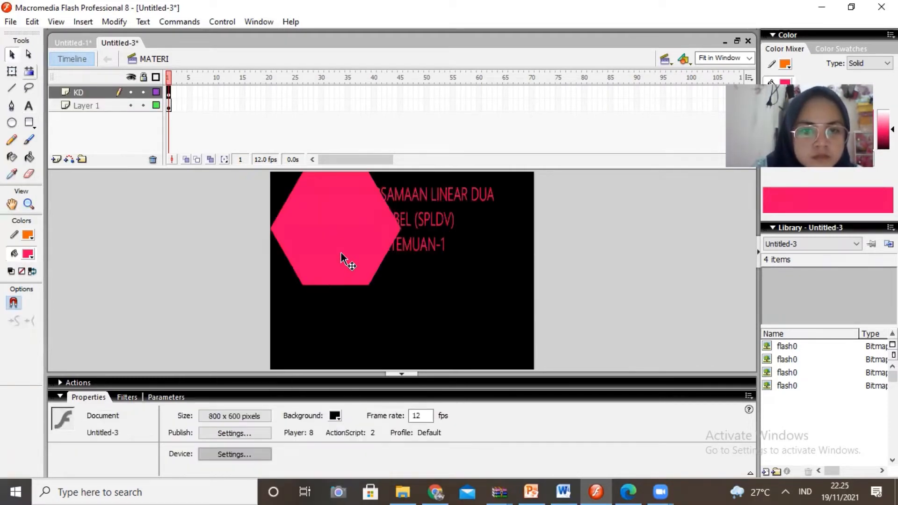
left_click(341, 253)
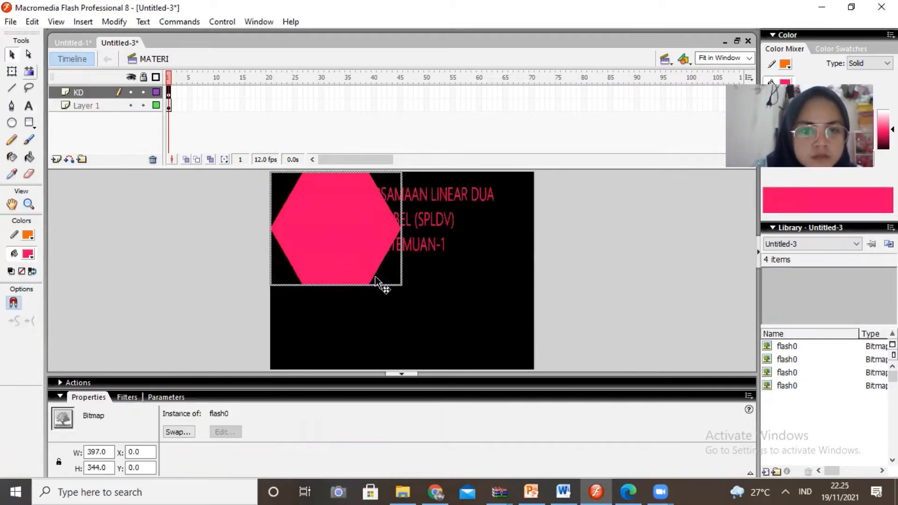
- Complete the first hexagon's label as KI & KD, colour the text black, and scale and centre it on the hexagon
left_click(14, 70)
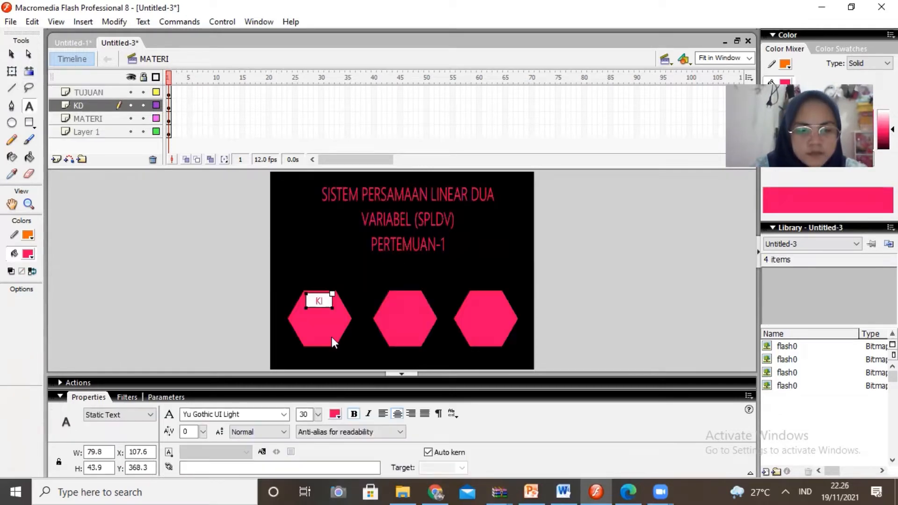
type("& KD")
key("ctrl+a")
left_click(335, 413)
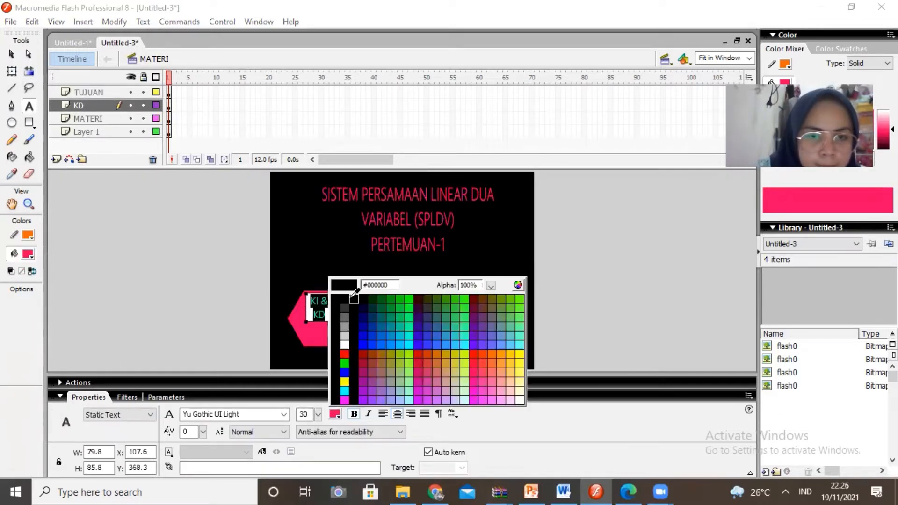
left_click(353, 299)
left_click(12, 72)
left_click_drag(333, 323, 342, 329)
mouse_move(306, 294)
left_mouse_down()
mouse_move(296, 286)
mouse_move(321, 319)
left_mouse_up()
- On the TUJUAN layer, add the text TUJUAN to the middle hexagon and set its font size to 36
left_click(88, 93)
left_click(29, 107)
left_click_drag(391, 292, 425, 336)
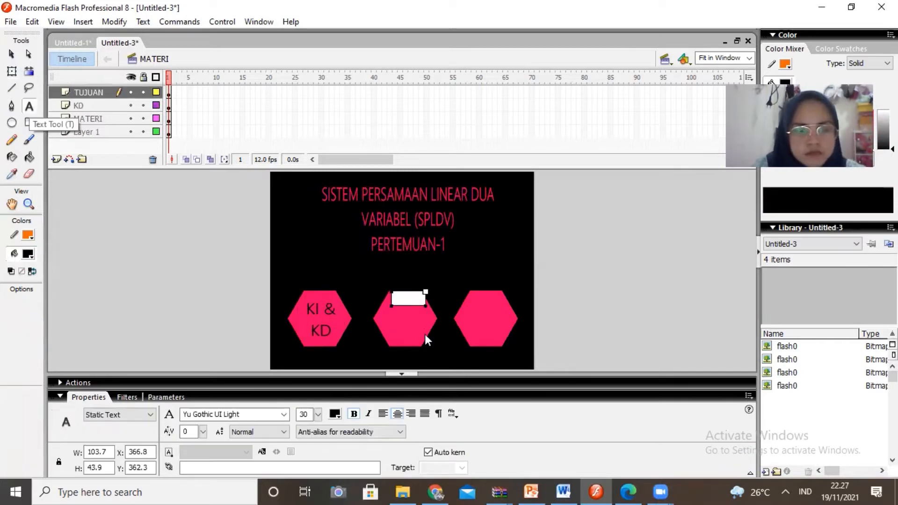
type("TUJUAN")
mouse_move(426, 292)
left_mouse_down()
mouse_move(438, 291)
mouse_move(411, 325)
mouse_move(435, 310)
mouse_move(378, 309)
left_mouse_up()
left_click(435, 283)
left_click(416, 315)
left_click(424, 297)
double_click(409, 318)
left_click_drag(309, 415, 300, 415)
type("36")
- Add the text MATERI to the third hexagon
left_click(456, 284)
left_click(29, 106)
mouse_move(473, 295)
left_mouse_down()
mouse_move(500, 323)
mouse_move(493, 320)
left_mouse_up()
type("MATERI")
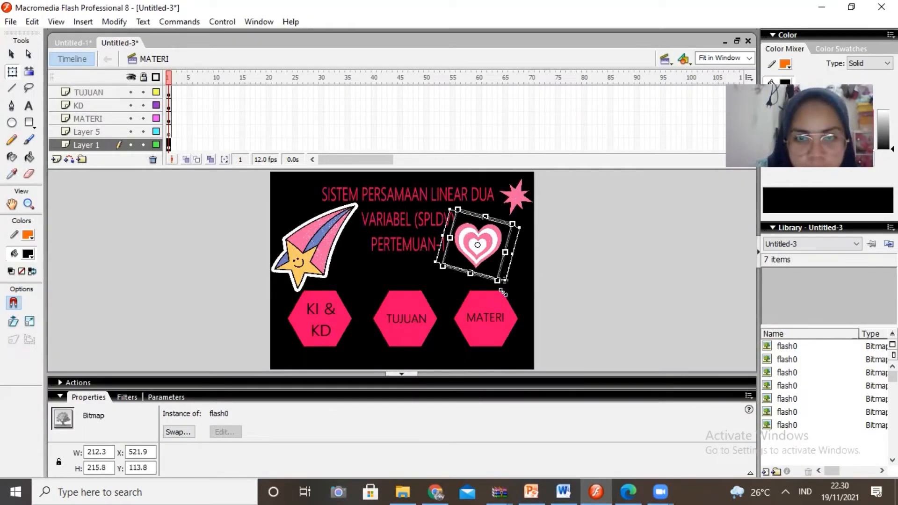
- Open the HOME scene and check the file's list of symbols
left_click(665, 58)
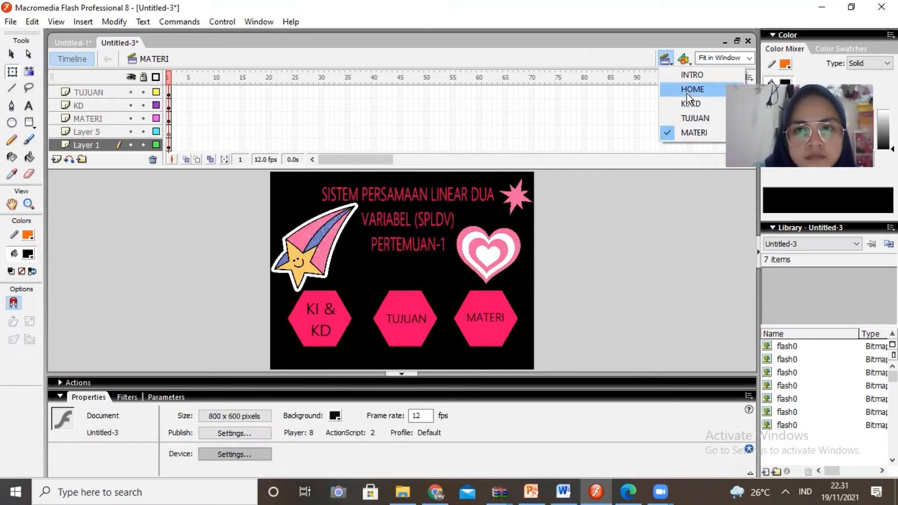
left_click(687, 89)
left_click(684, 61)
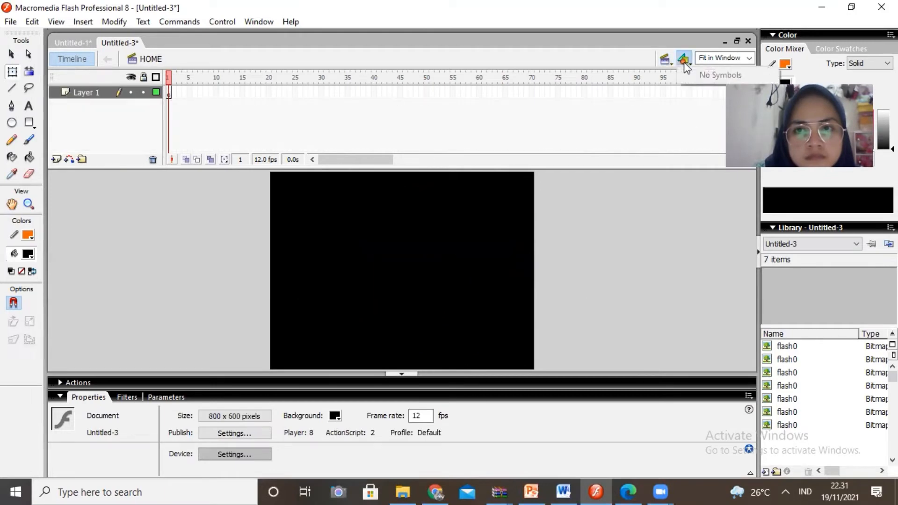
- In the KI/KD scene, add the title KOMPETENSI INTI & KOMPETENSI DASAR and centre it in the white frame
left_click(666, 58)
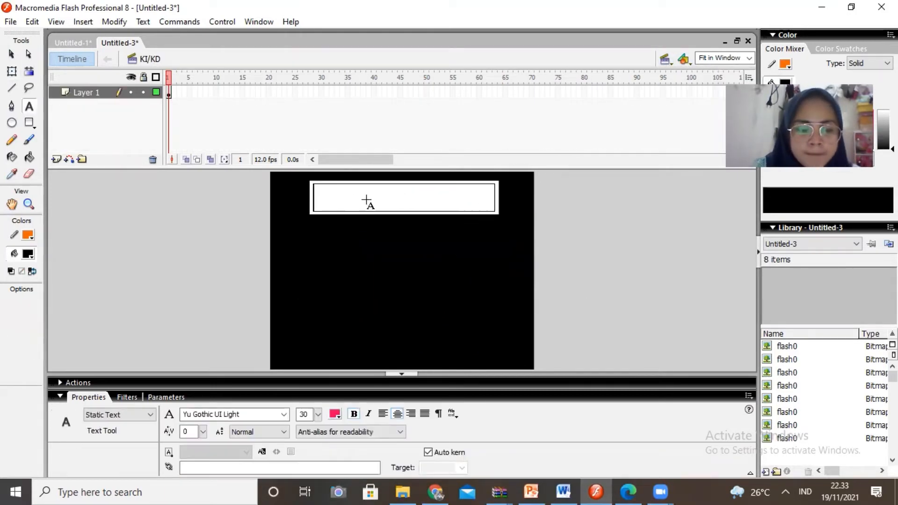
type("TENSI INTI & KOMPETENSI DASAR")
left_click_drag(367, 208, 501, 208)
mouse_move(413, 193)
left_mouse_down()
mouse_move(396, 198)
mouse_move(419, 197)
left_mouse_up()
left_click(364, 253)
left_click(11, 55)
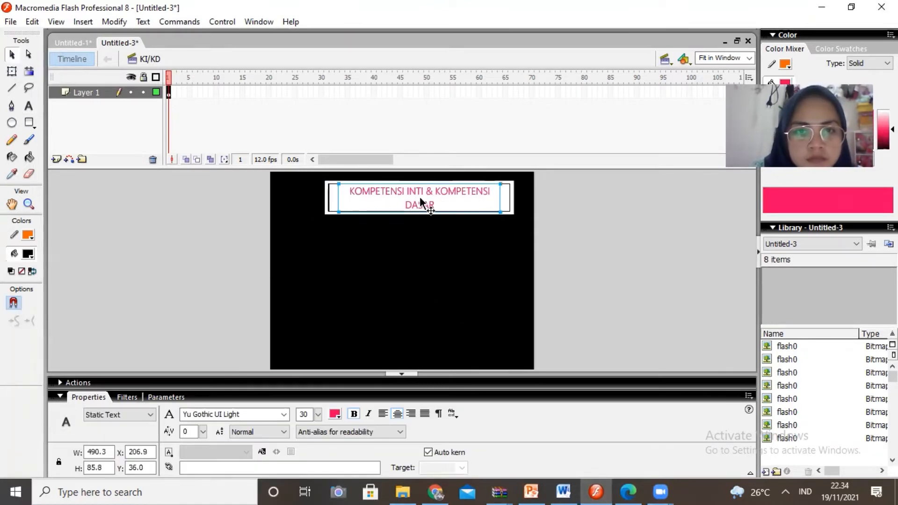
- Copy the home icon from PowerPoint into the KI/KD scene and shrink it beside the title frame
left_click(533, 491)
key("ctrl+c")
left_click(534, 491)
key("ctrl+v")
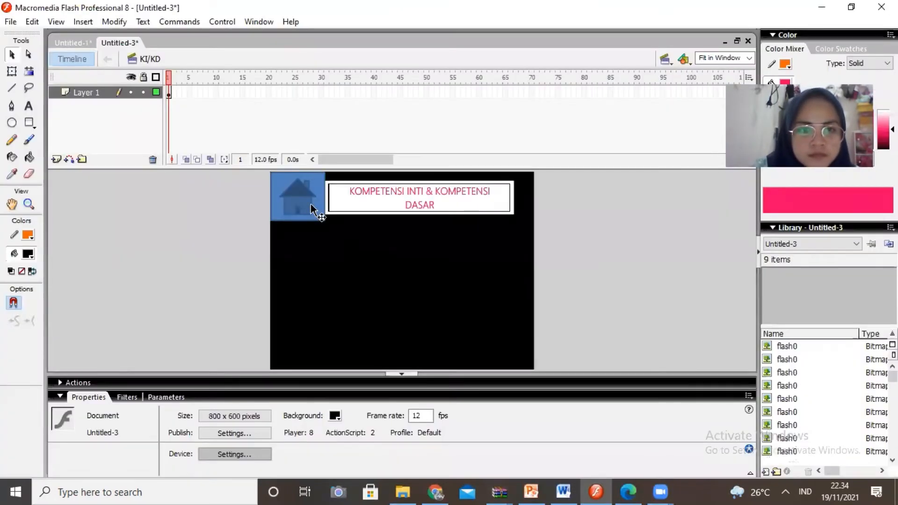
key("q")
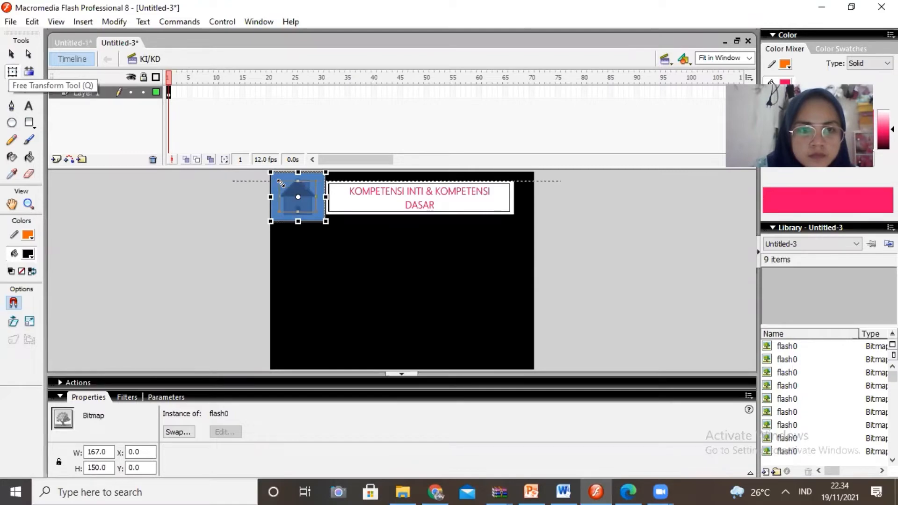
left_click_drag(277, 186, 286, 195)
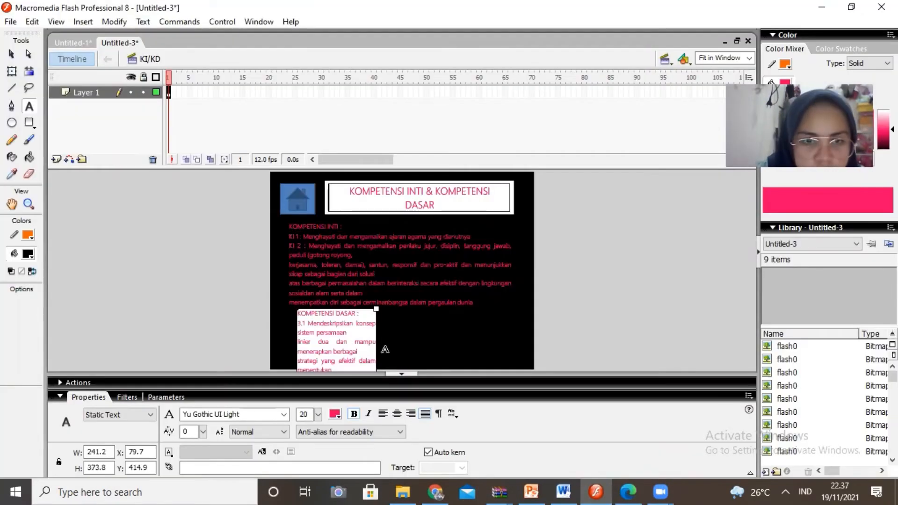
- Place the KOMPETENSI INTI and KOMPETENSI DASAR texts from the lesson plan PDF below the title and adjust the KOMPETENSI DASAR block
key("q")
left_click(29, 107)
left_click(367, 335)
left_click_drag(277, 310, 199, 310)
left_click_drag(277, 310, 385, 311)
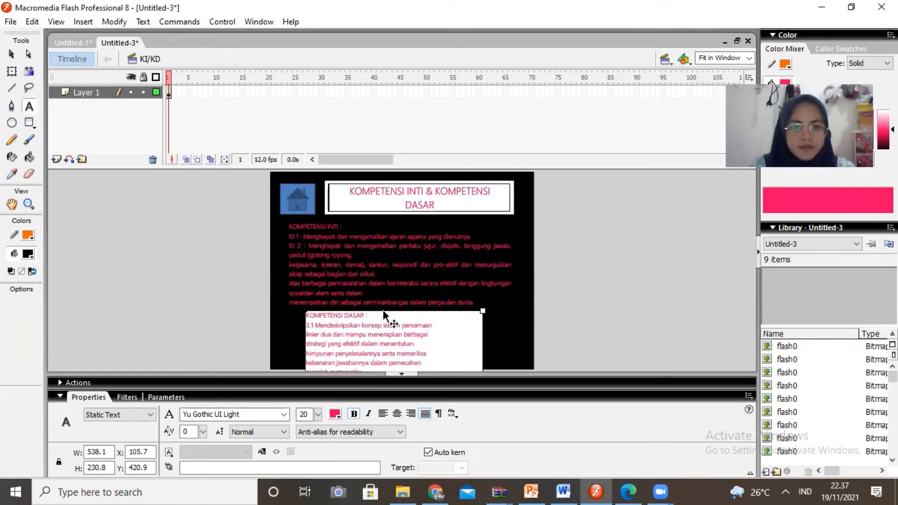
mouse_move(306, 311)
left_mouse_down()
mouse_move(190, 311)
mouse_move(305, 312)
left_mouse_up()
- In the TUJUAN scene, set the font size of the title TUJUAN PEMBELAJRAN to 40
key("ctrl+a")
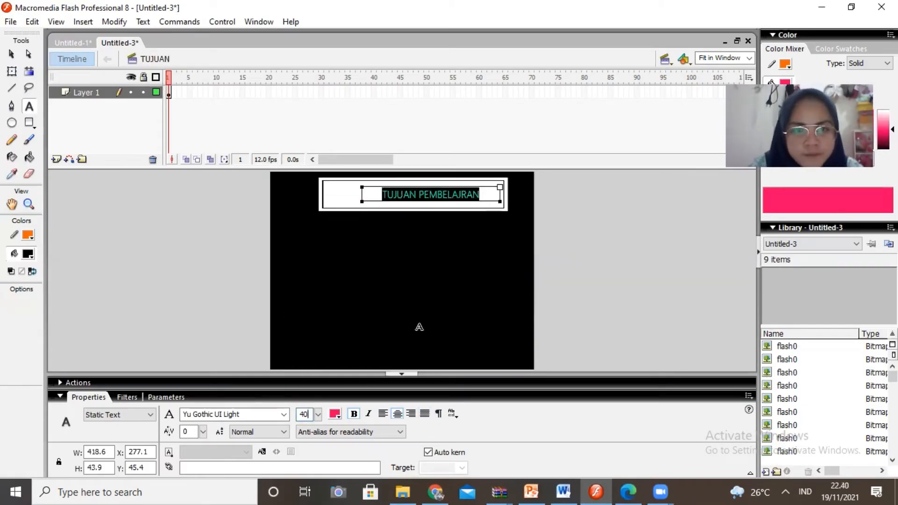
left_click(337, 208)
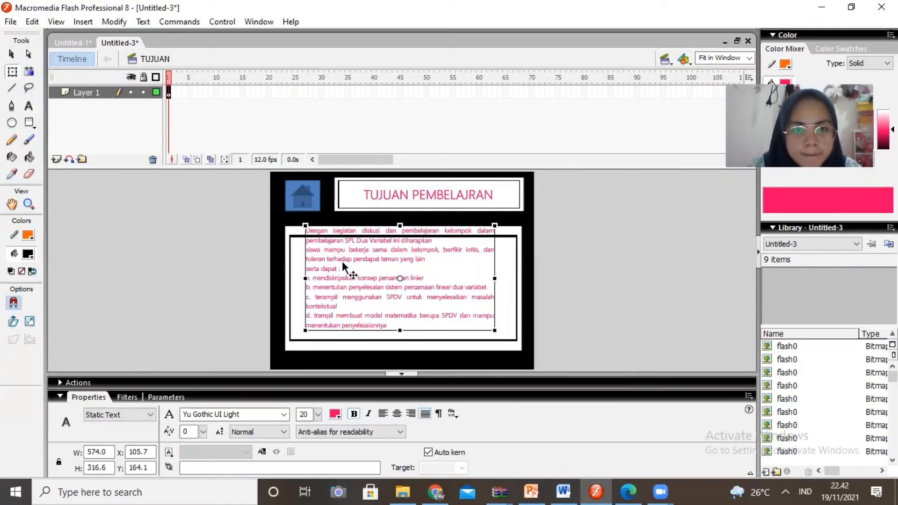
left_click(56, 22)
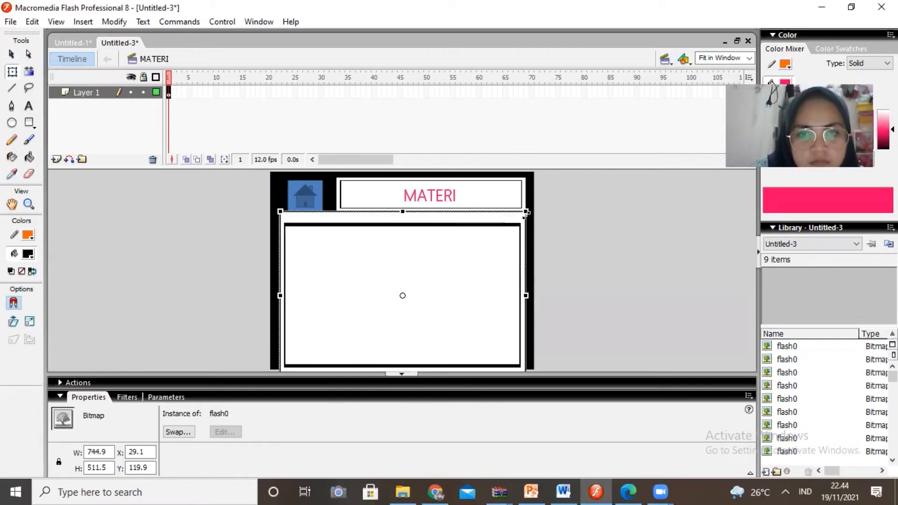
- In the MATERI scene, resize the SPLDV material picture to fit below the title
left_click(576, 303)
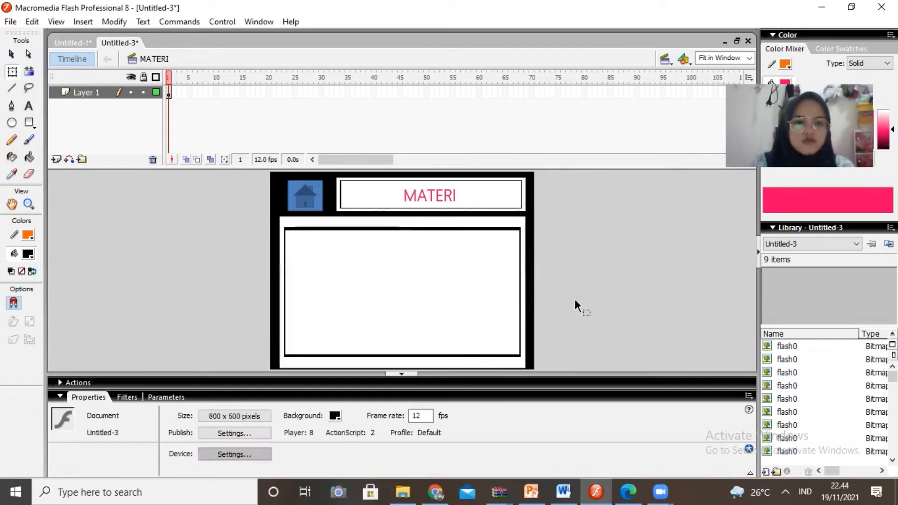
left_click(444, 281)
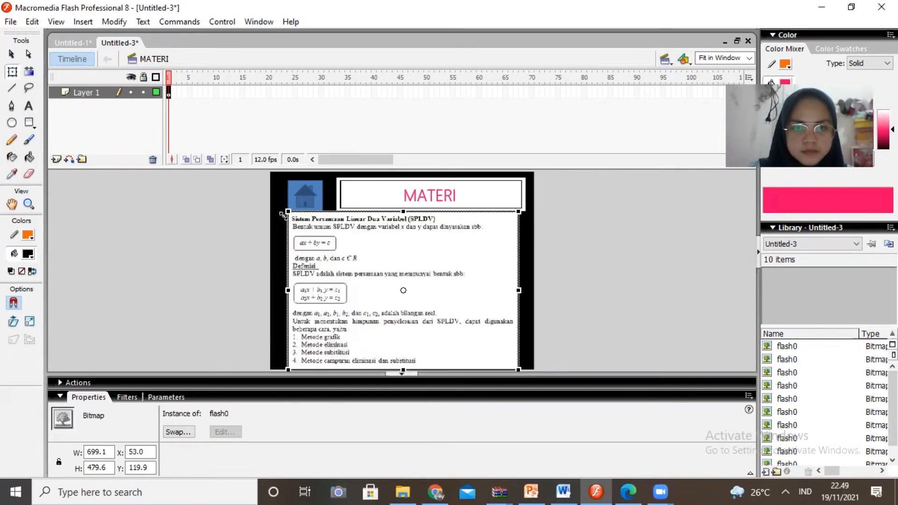
left_click_drag(286, 210, 288, 220)
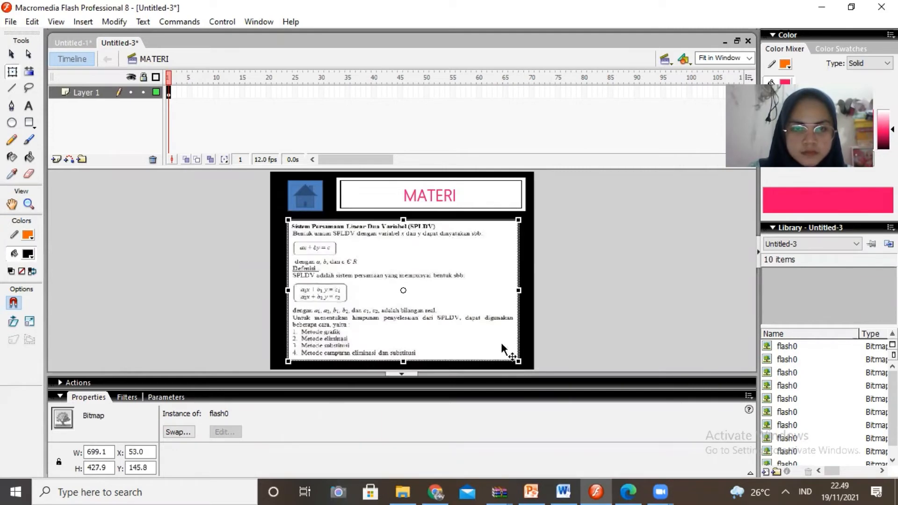
left_click_drag(519, 362, 525, 363)
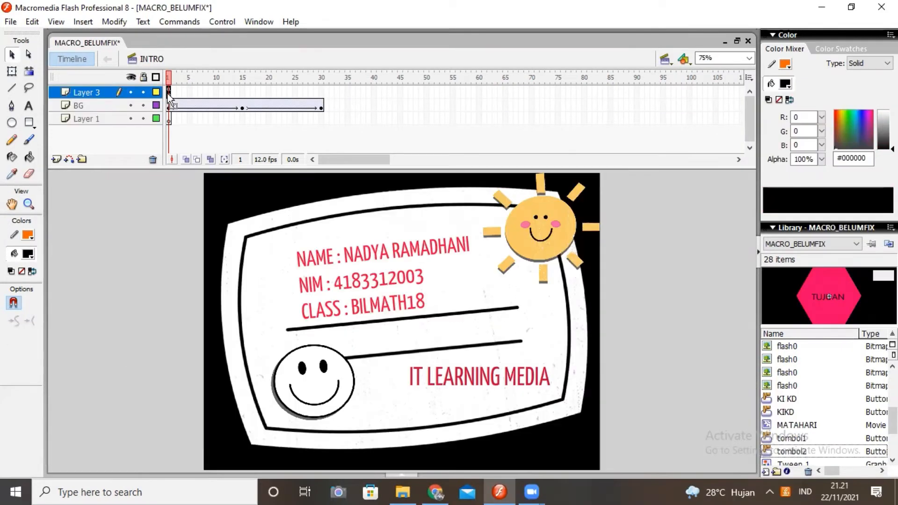
- Add a stop() action to frame 1 of Layer 3 in the INTRO scene
right_click(168, 94)
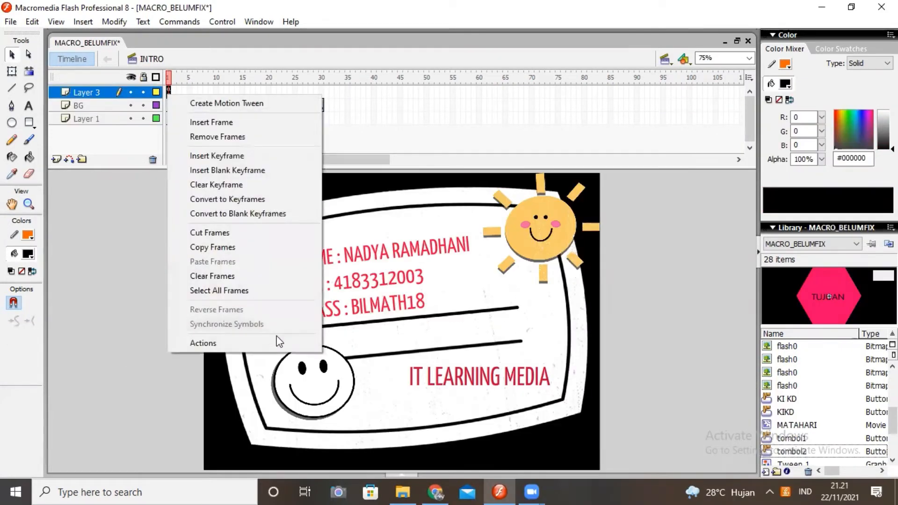
left_click(203, 343)
left_click(196, 149)
left_click(518, 260)
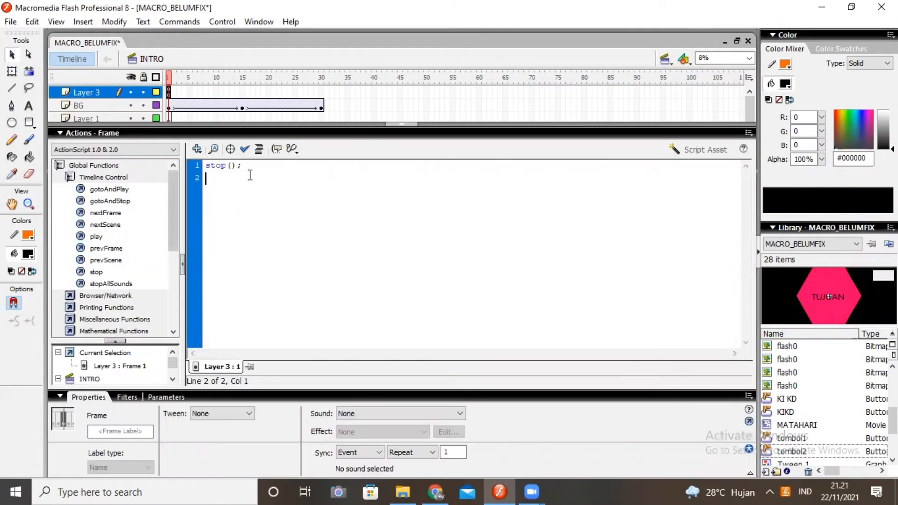
left_click(402, 124)
left_click(255, 193)
left_click(531, 492)
left_click(571, 470)
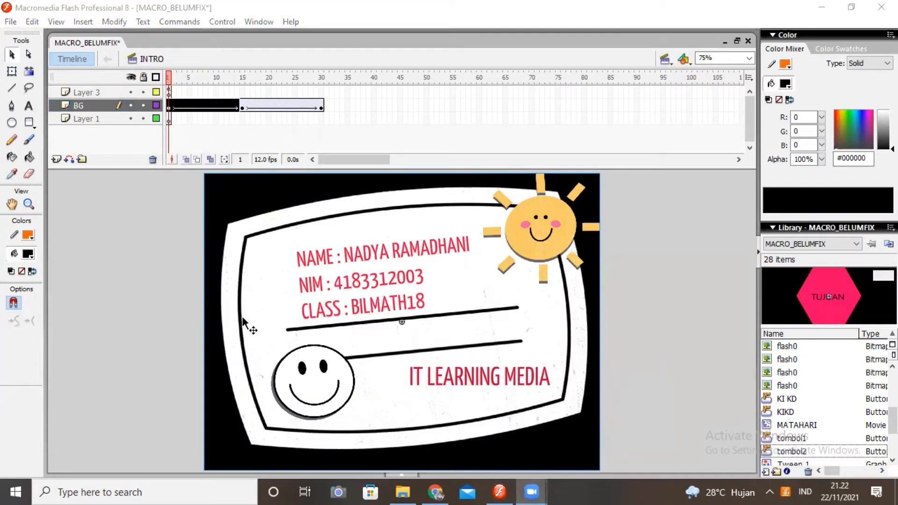
- Review the frame script on frame 1 of Layer 3 in the INTRO scene
left_click(173, 93)
right_click(170, 95)
left_click(206, 342)
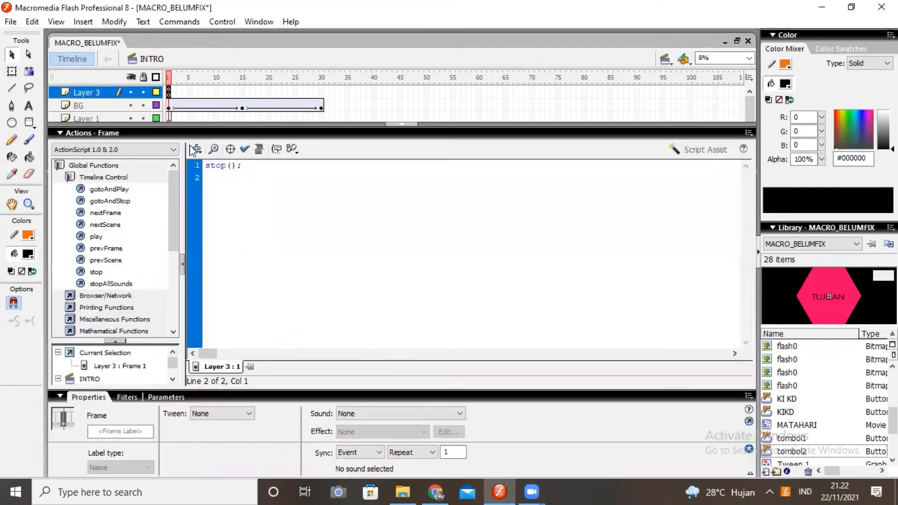
left_click(197, 149)
left_click(652, 267)
left_click(402, 124)
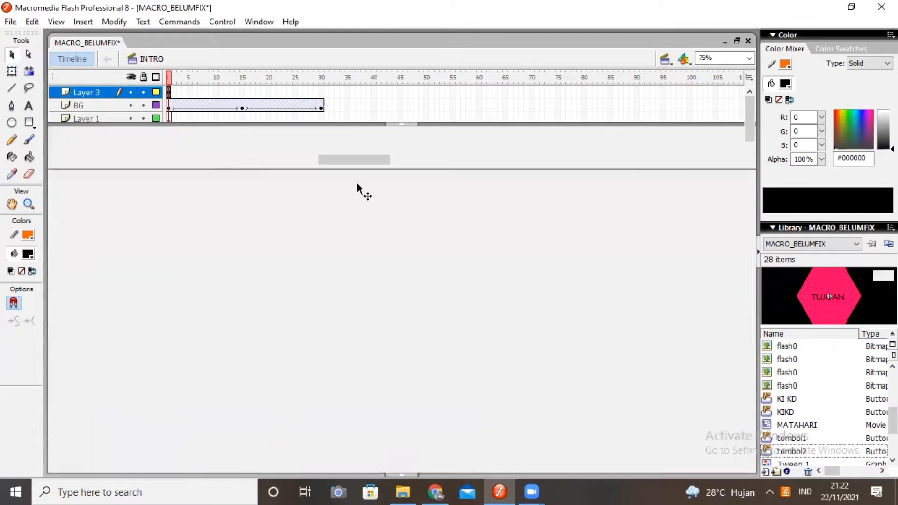
- Switch to the HOME scene and review the frame script on frame 1 of Layer 5
left_click(665, 59)
left_click(687, 88)
right_click(168, 133)
left_click(204, 380)
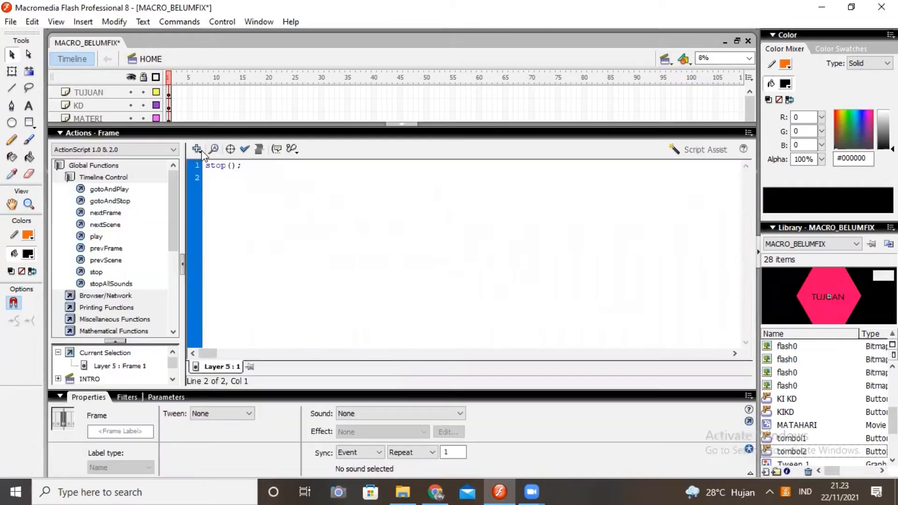
left_click(196, 149)
left_click(653, 262)
left_click(401, 124)
left_click(199, 264)
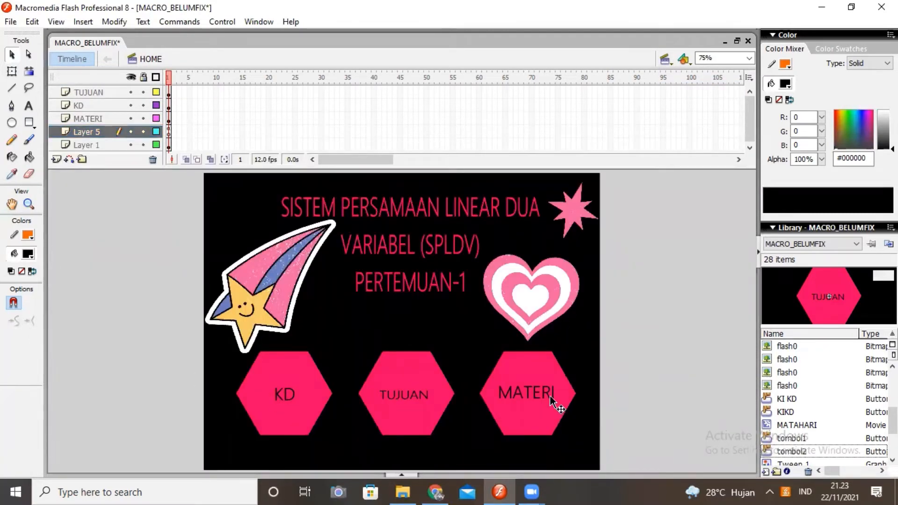
left_click(266, 416)
right_click(267, 417)
left_click(330, 383)
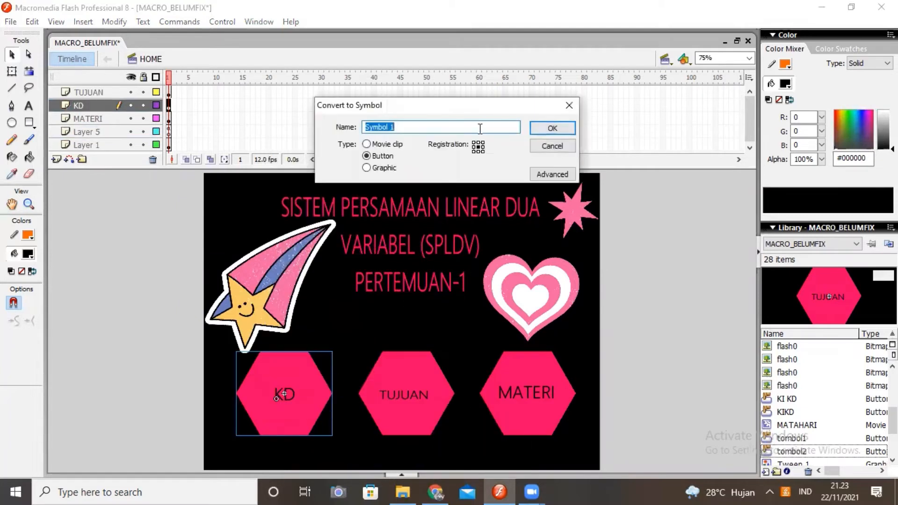
left_click(552, 146)
- Inspect the button states inside the KD hexagon's symbol and return to the scene
double_click(302, 372)
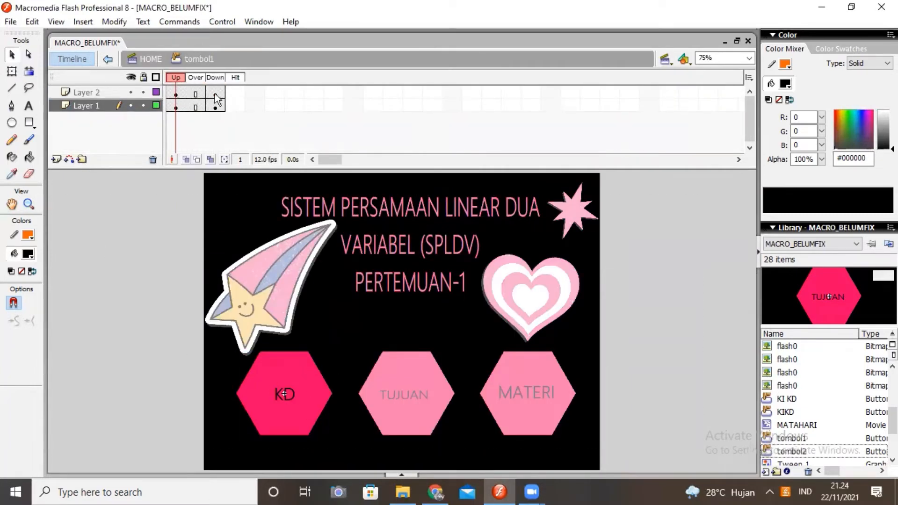
double_click(159, 310)
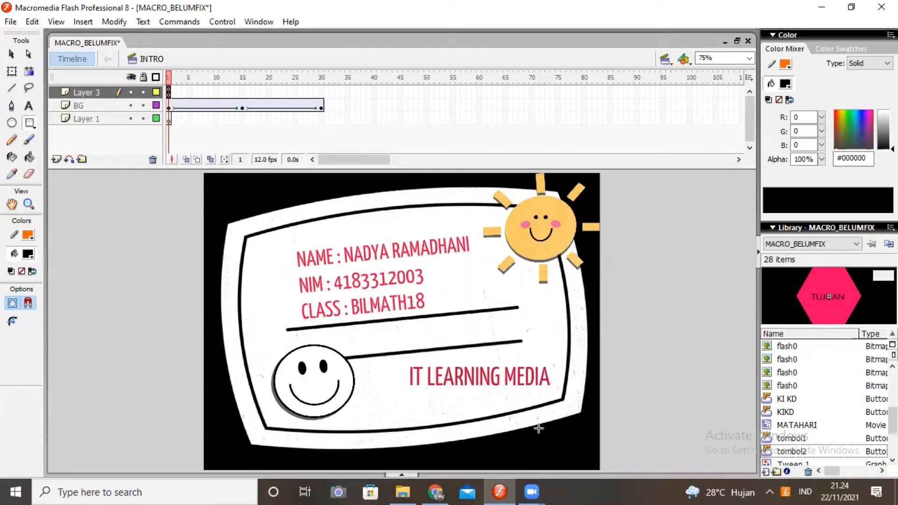
- In the INTRO scene, draw a rectangle below the text IT LEARNING MEDIA and fill it with red #FF0000
left_click_drag(420, 398, 539, 428)
left_click(28, 254)
left_click(22, 345)
left_click(29, 158)
- Convert the red rectangle to a button symbol named mulai
left_click(12, 55)
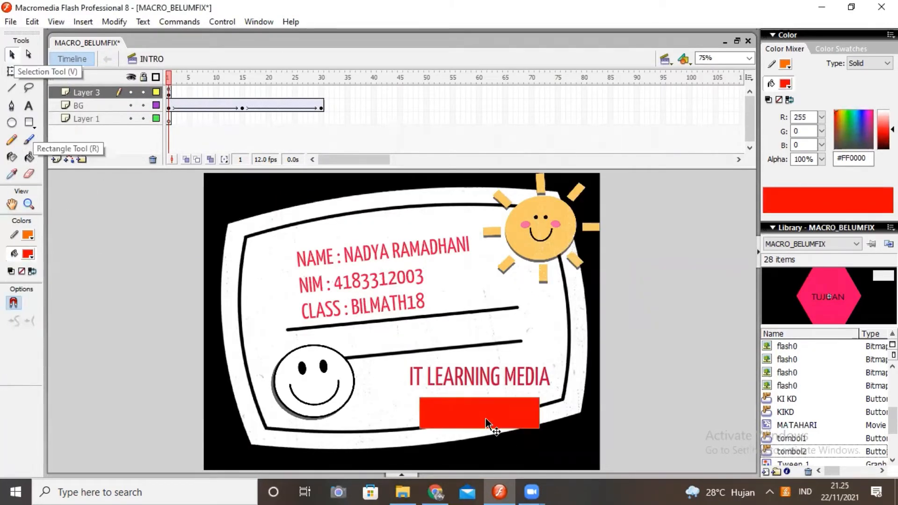
right_click(486, 420)
left_click(524, 395)
type("mulai")
left_click(536, 129)
- Inside the mulai button, add a new layer with the text start in black over the rectangle
double_click(462, 415)
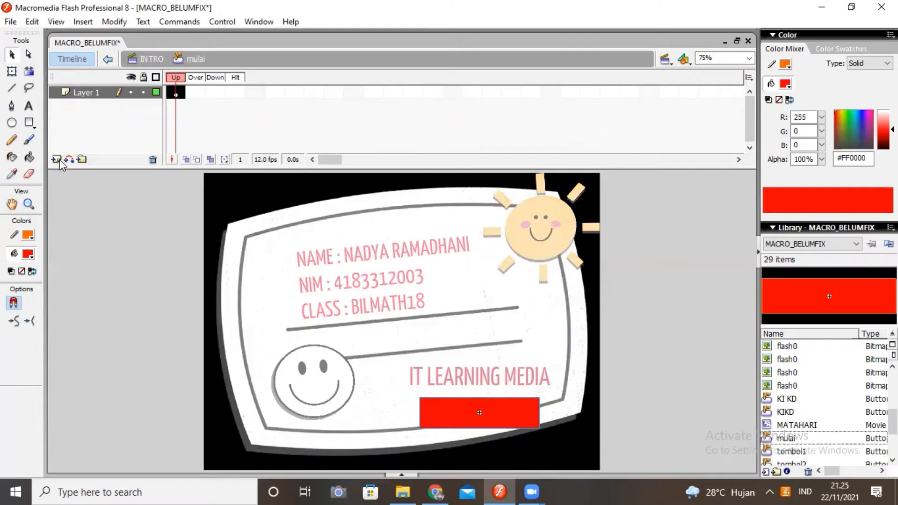
left_click(56, 159)
left_click(29, 106)
type("S")
mouse_move(442, 398)
left_mouse_down()
mouse_move(526, 415)
mouse_move(463, 408)
left_mouse_up()
type("tart")
left_click(29, 254)
left_click(22, 284)
- Change the start text's font to Arial Baltic and enlarge it
left_click(144, 22)
mouse_move(160, 36)
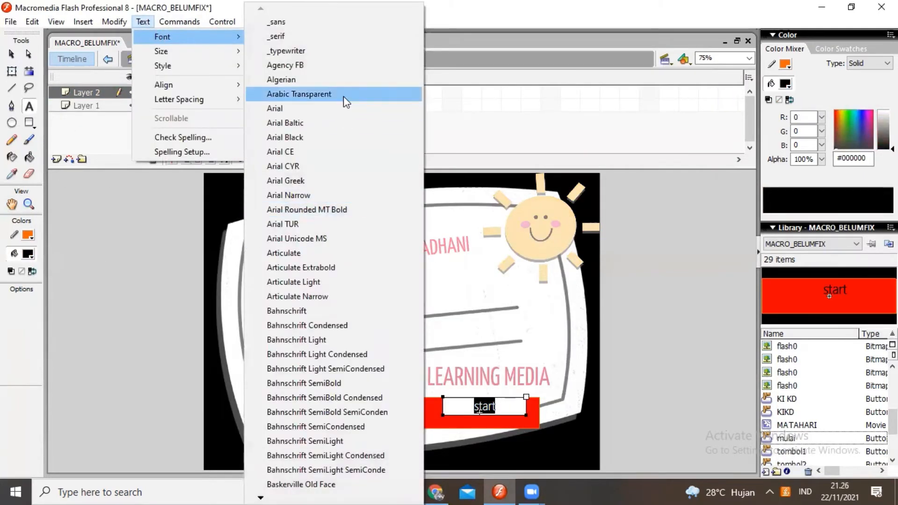
left_click(346, 122)
left_click(143, 22)
mouse_move(169, 52)
left_click(281, 167)
- Nudge the start text down and to the left to centre it on the red rectangle
left_click(12, 55)
key("Down")
key("Down")
key("Down")
key("Down")
key("Down")
key("Down")
key("Down")
key("Down")
key("Down")
key("Down")
key("Left")
key("Left")
key("Left")
key("Left")
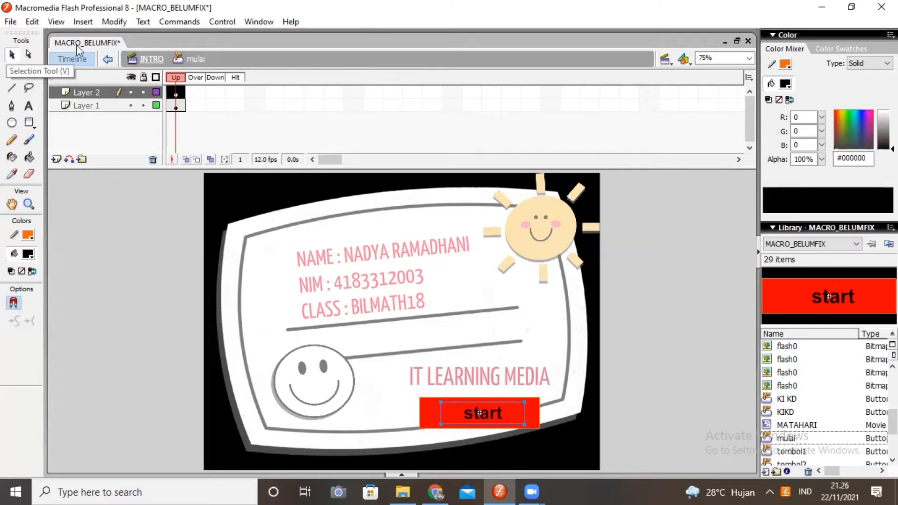
- Insert keyframes for the Down state on both layers of the mulai button and test the movie
right_click(221, 97)
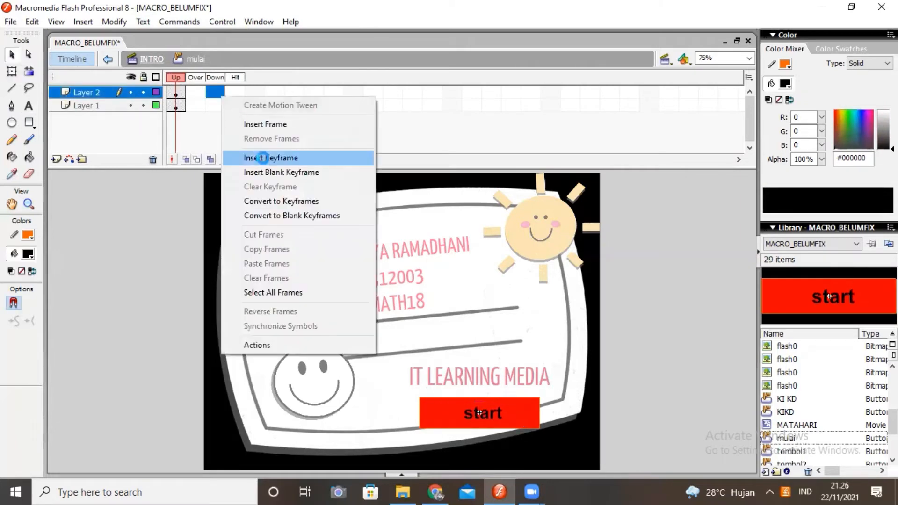
left_click(263, 158)
left_click(215, 106)
right_click(216, 107)
left_click(263, 169)
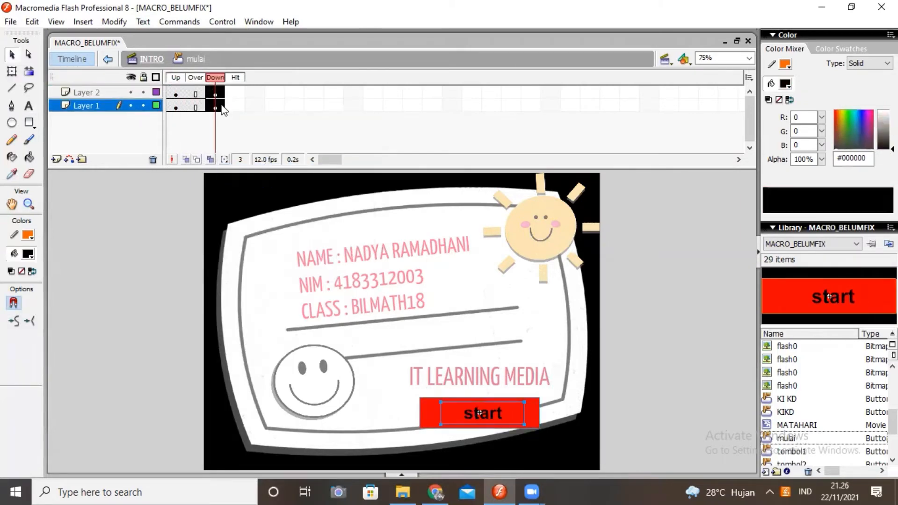
key("ctrl+Return")
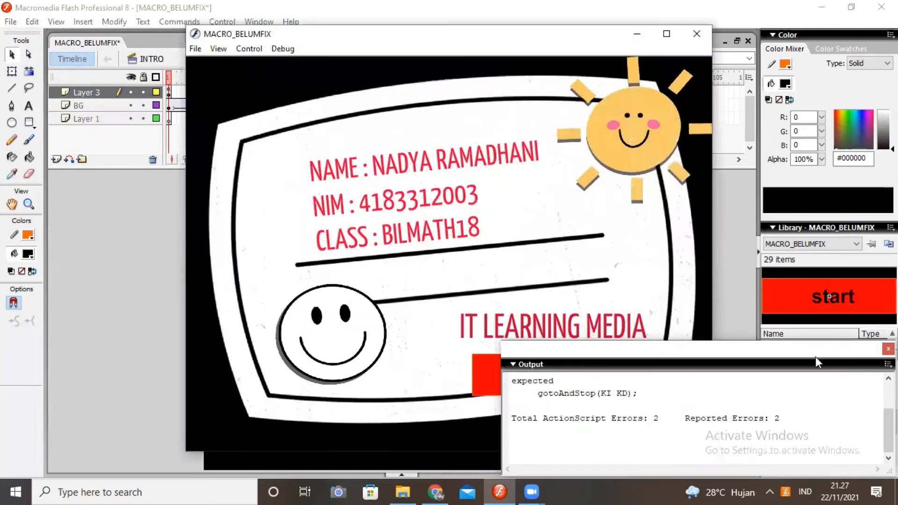
- Close the movie preview and add a nextScene action to the start button in the INTRO scene
left_click(888, 349)
left_click(701, 32)
right_click(525, 461)
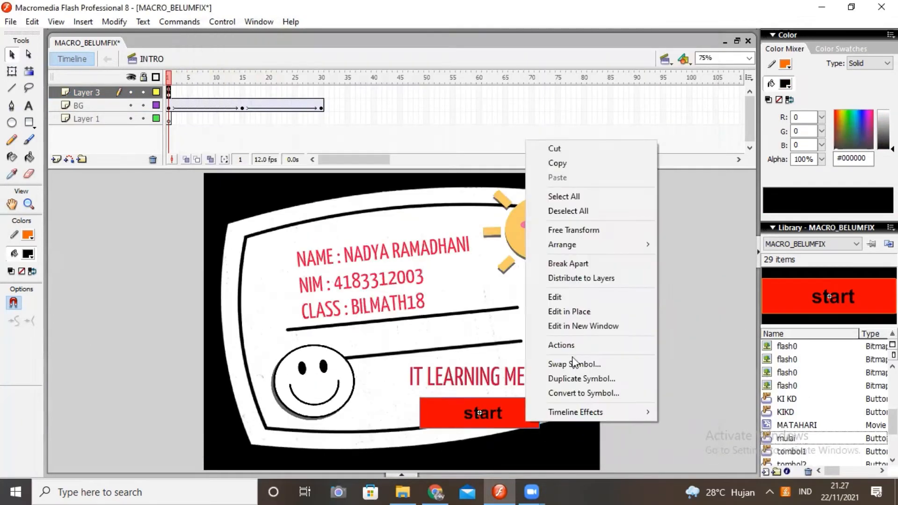
left_click(561, 345)
left_click(196, 148)
mouse_move(241, 165)
mouse_move(377, 165)
left_click(501, 208)
left_click(386, 133)
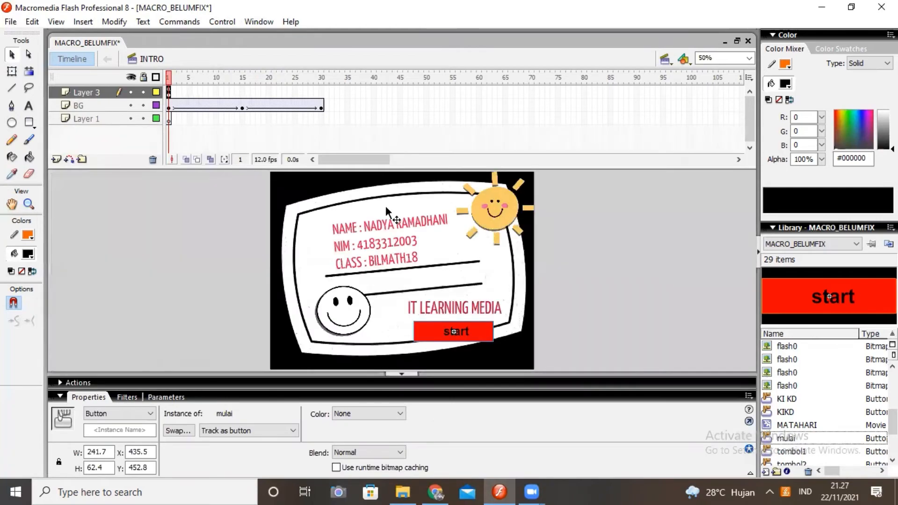
- Test the movie with the nextScene action on the start button and close the preview
left_click(647, 365)
key("ctrl+Return")
left_click(888, 348)
left_click(697, 34)
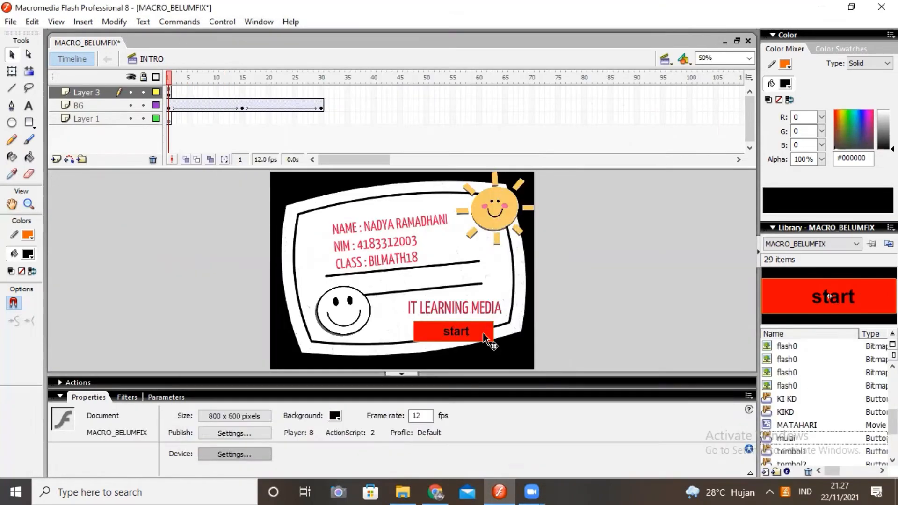
- Insert a nextFrame line above nextScene in the start button's script and delete it again
left_click(487, 339)
key("F9")
left_click(196, 148)
mouse_move(241, 165)
mouse_move(395, 172)
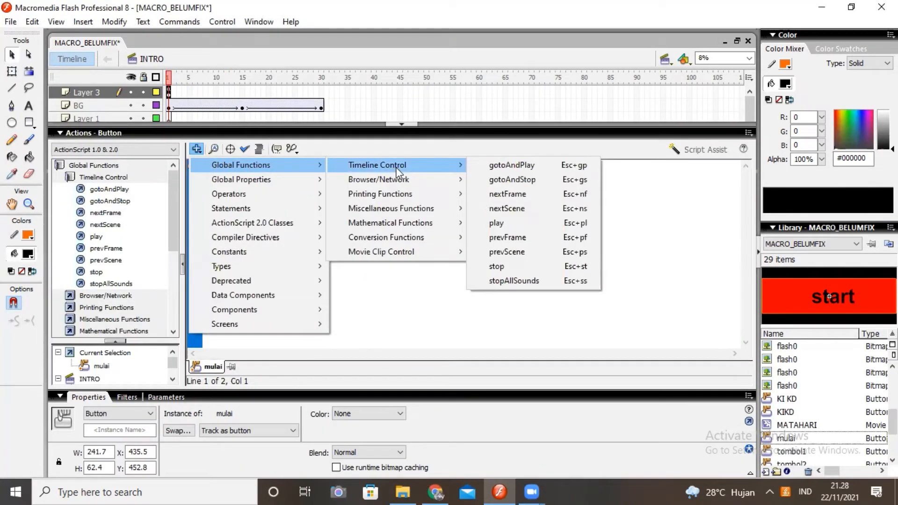
left_click(508, 194)
left_click(195, 170)
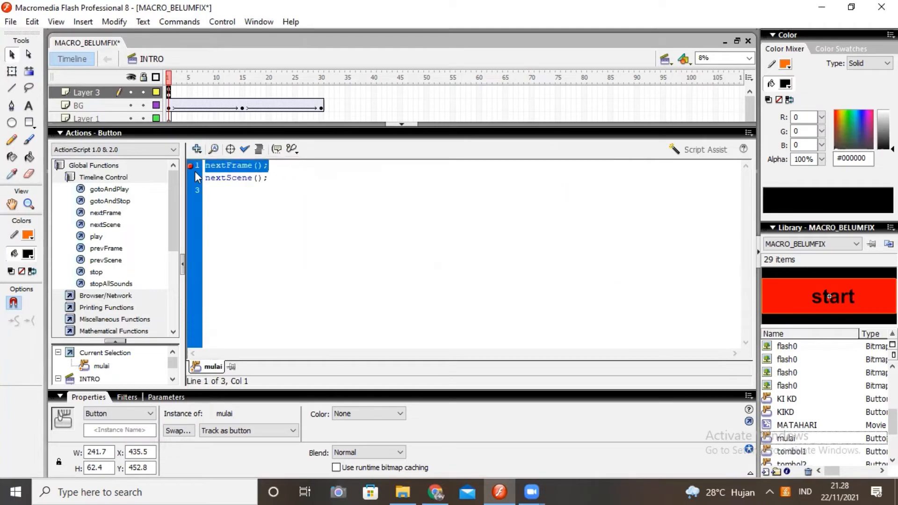
key("Delete")
left_click(401, 124)
- Test the movie, try out the start button on the intro screen, and close the preview
key("ctrl+Return")
left_click(482, 393)
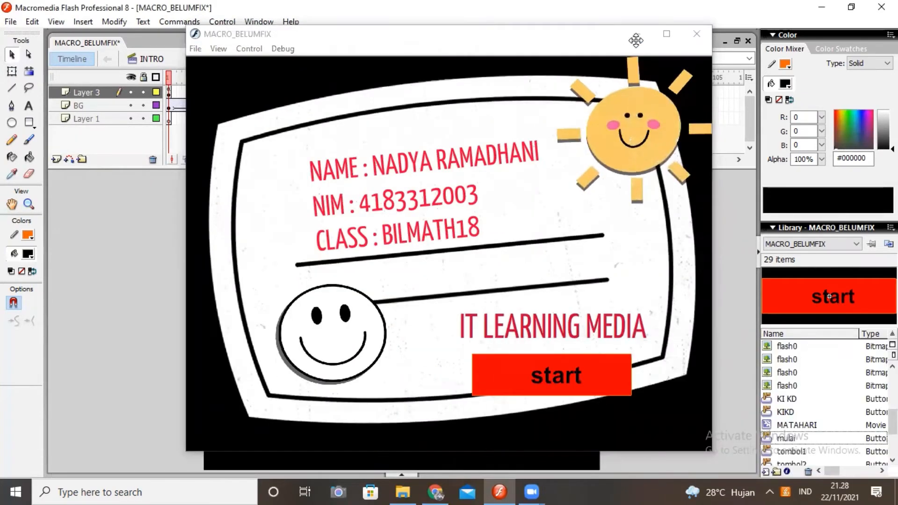
right_click(501, 363)
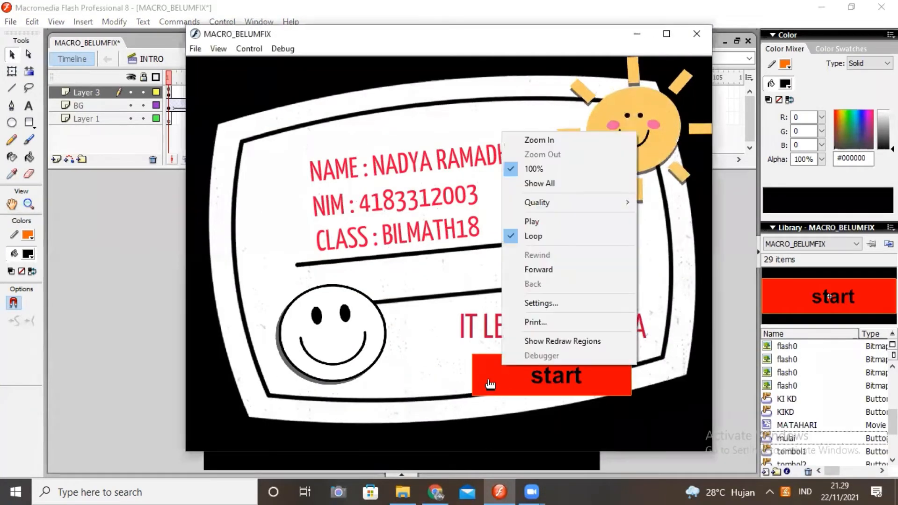
right_click(489, 379)
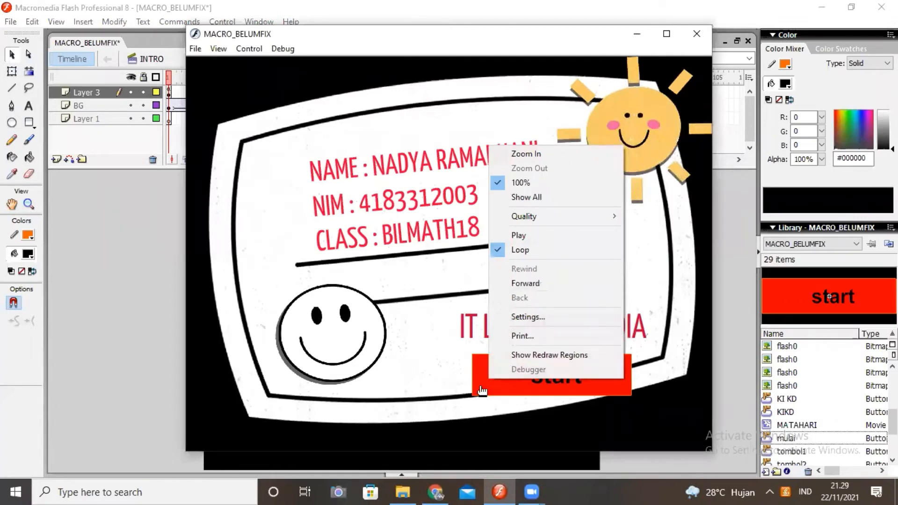
left_click(482, 391)
right_click(481, 390)
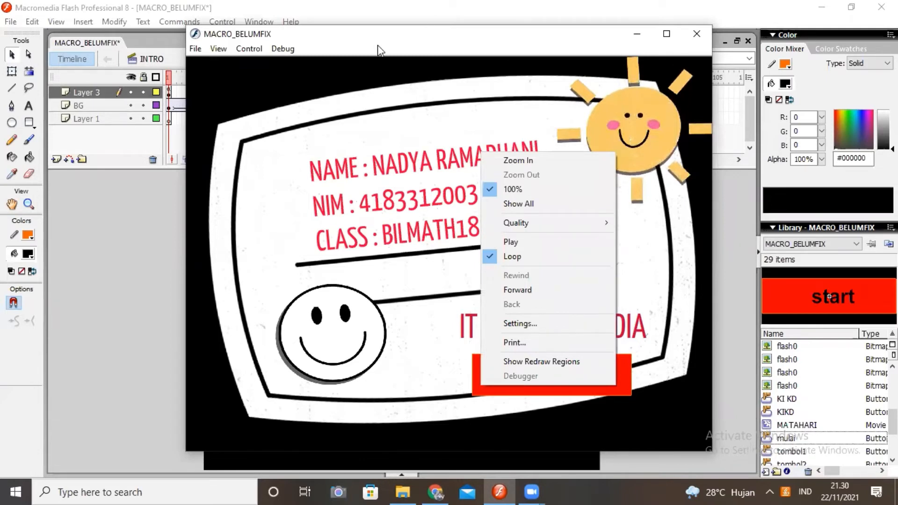
left_click_drag(378, 45, 333, 55)
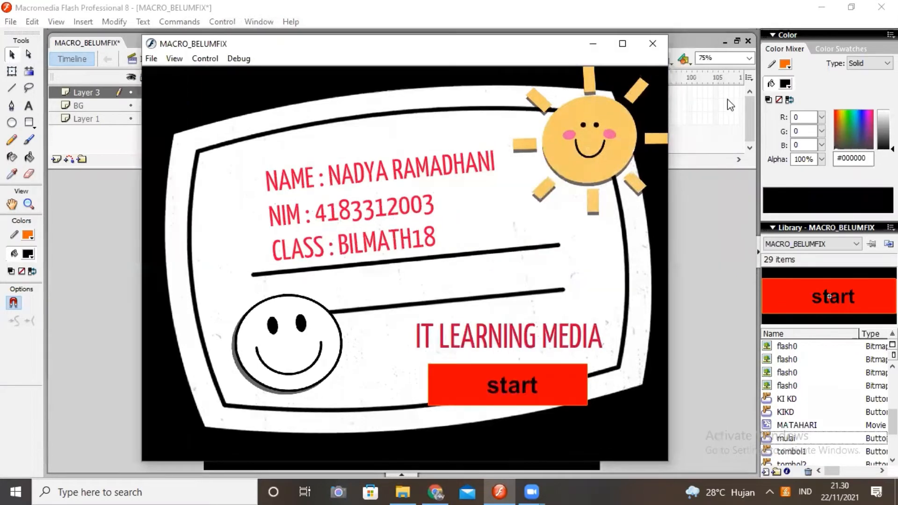
key("ctrl+w")
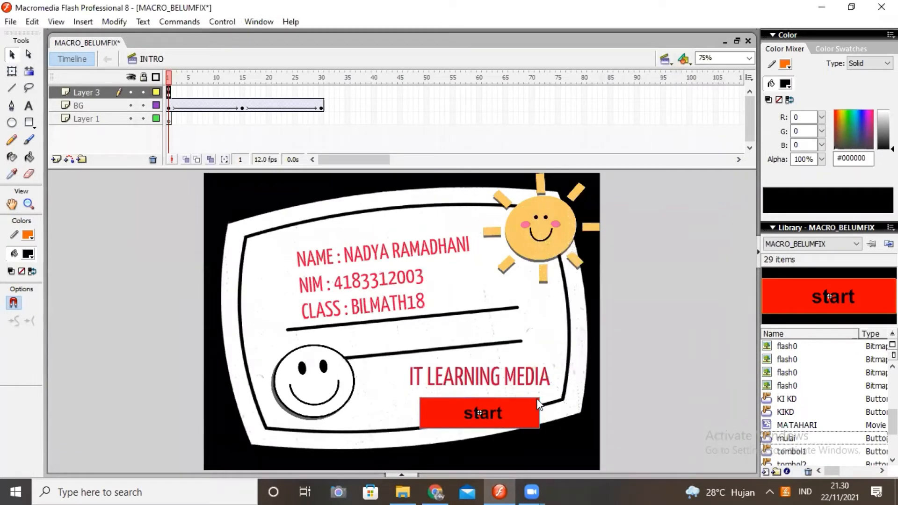
- Replace the start button's script with the pasted on (release) { nextFrame(); } handler and check its syntax
right_click(511, 413)
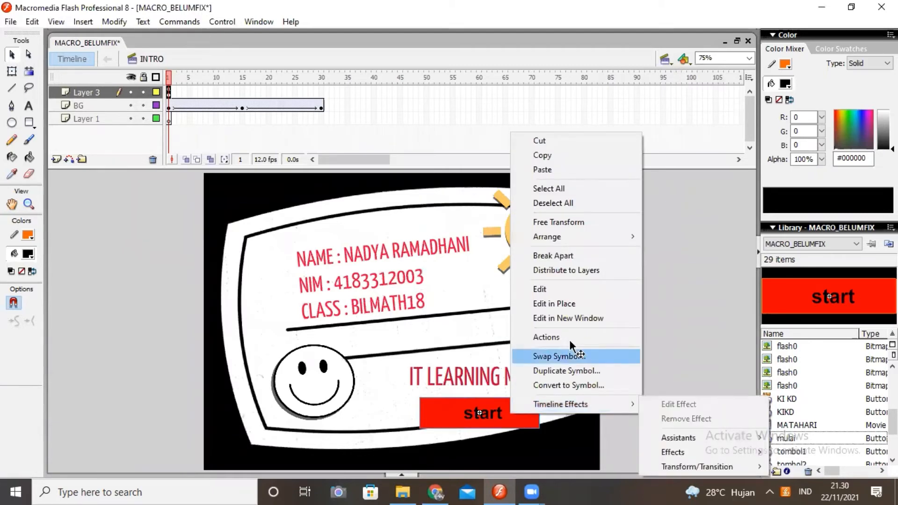
left_click(569, 338)
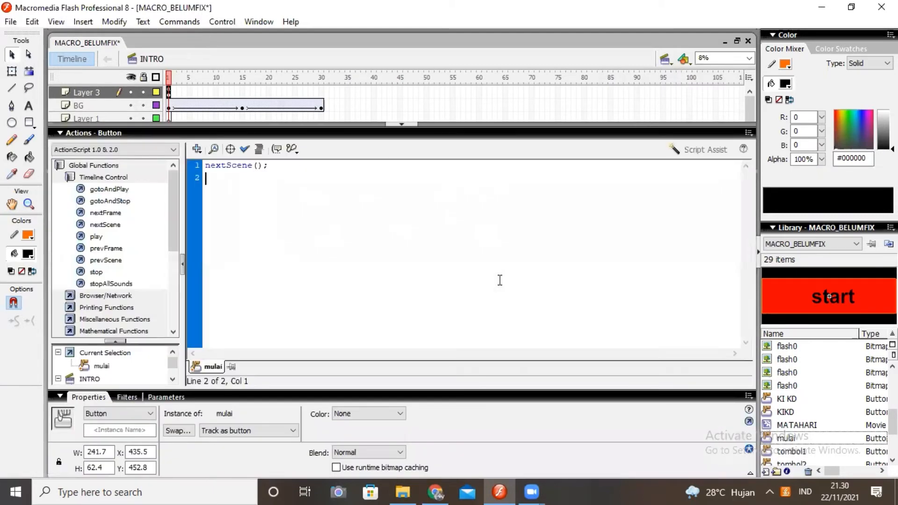
key("shift+Up")
key("Delete")
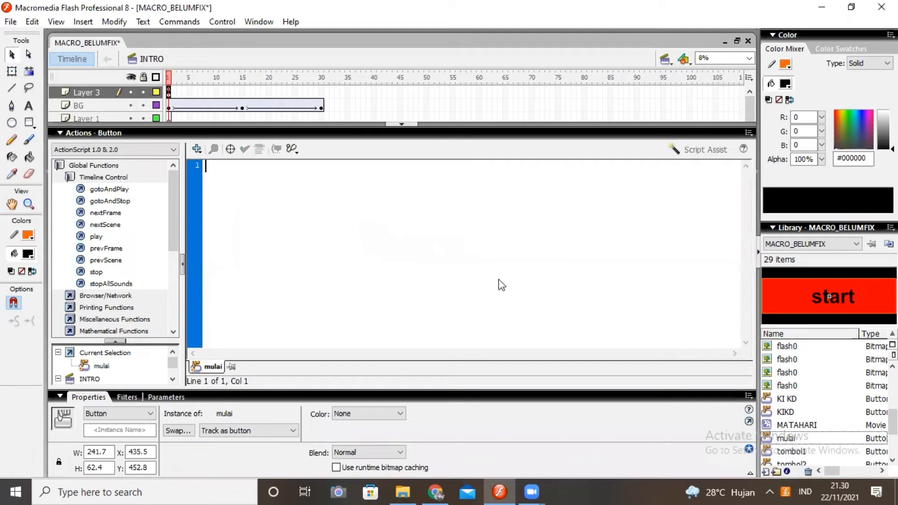
type("on (release) { nextFrame(); }")
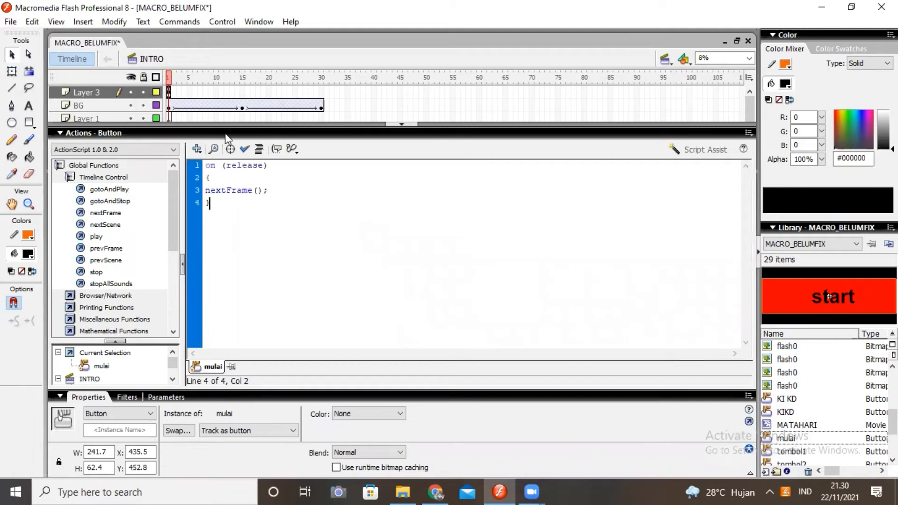
left_click(246, 147)
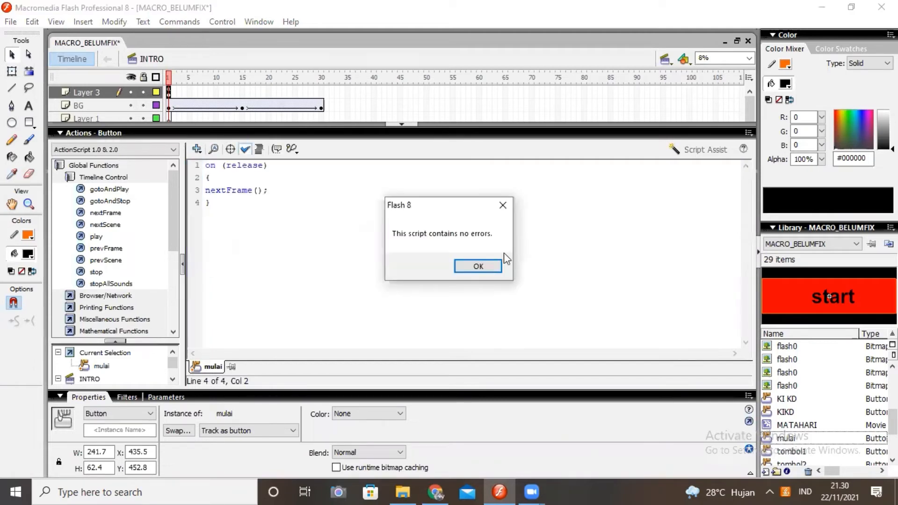
key("Return")
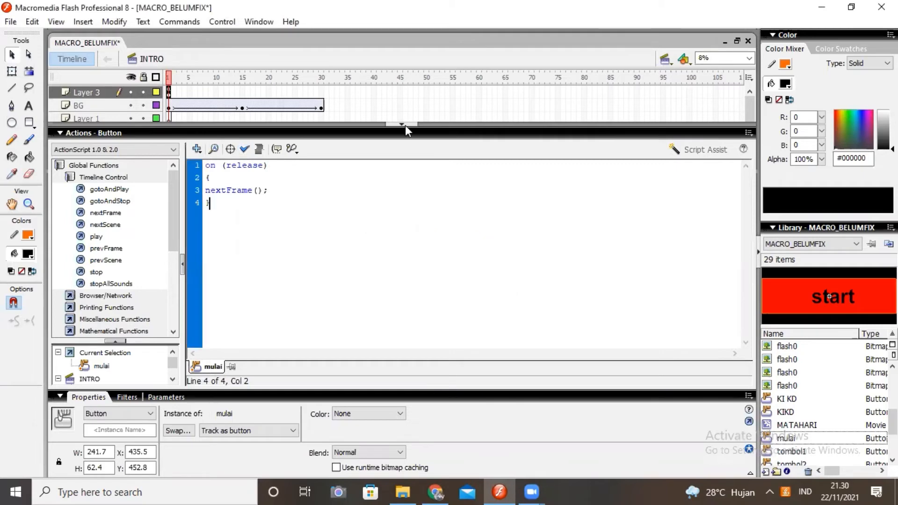
left_click(405, 125)
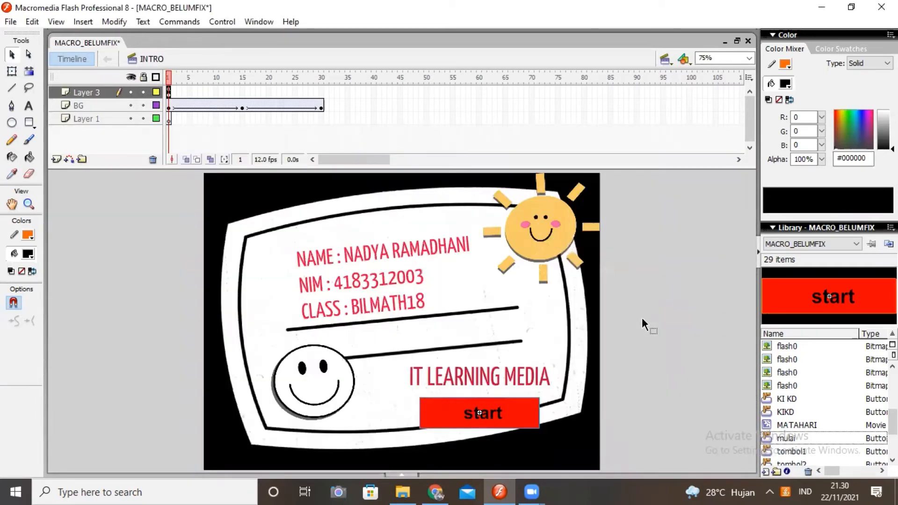
- Test the movie by using the start button with its on (release) handler and close the preview
key("ctrl+Return")
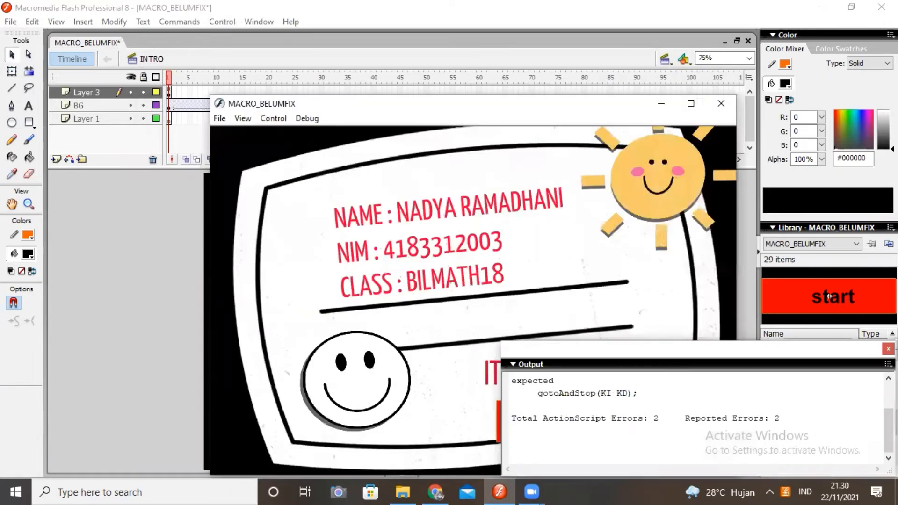
left_click(618, 440)
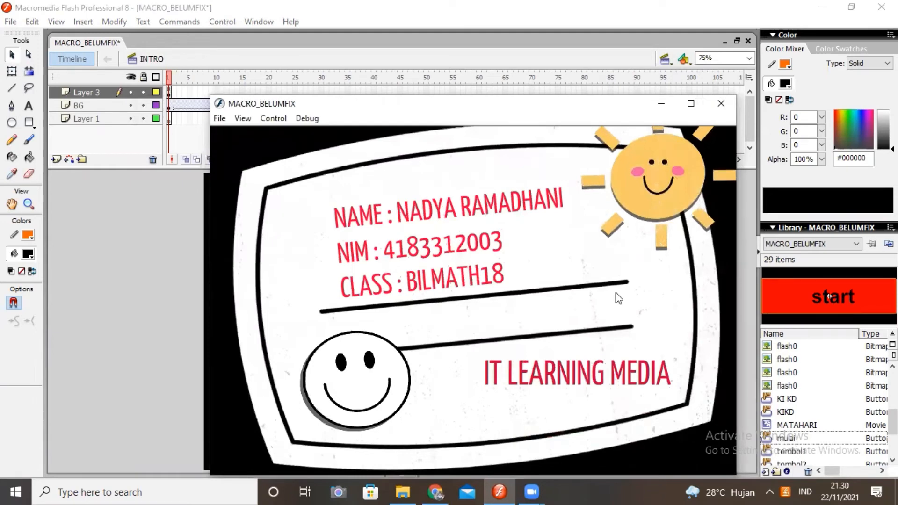
left_click(720, 105)
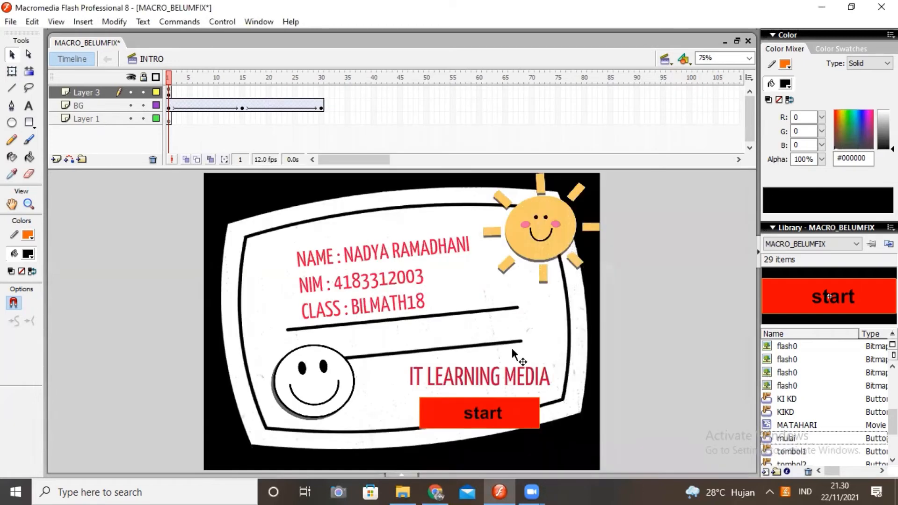
- Move the opening brace in the start button's script up onto the on (release) line
right_click(514, 410)
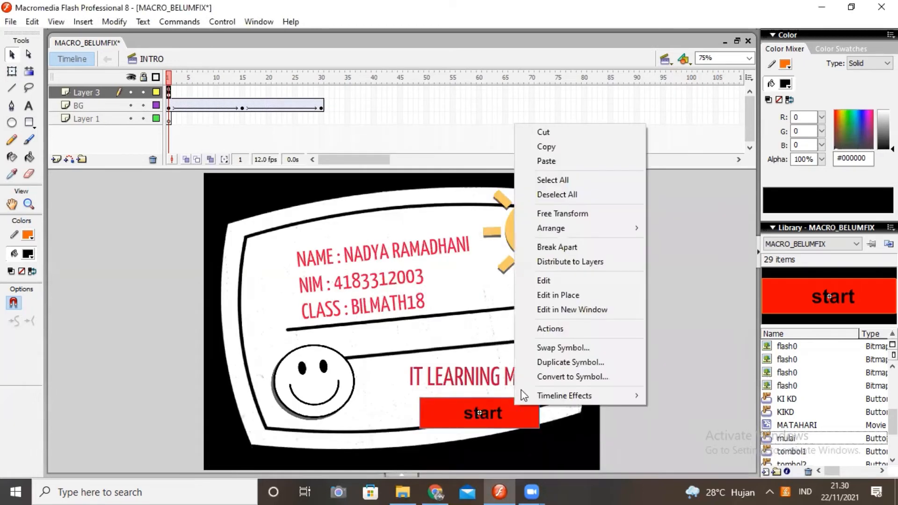
left_click(544, 330)
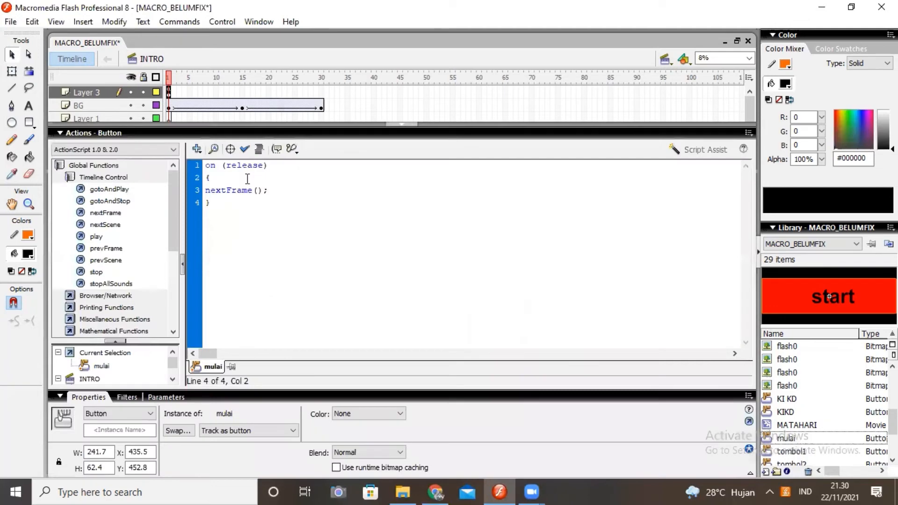
left_click(247, 177)
key("Left")
key("Left")
key("Delete")
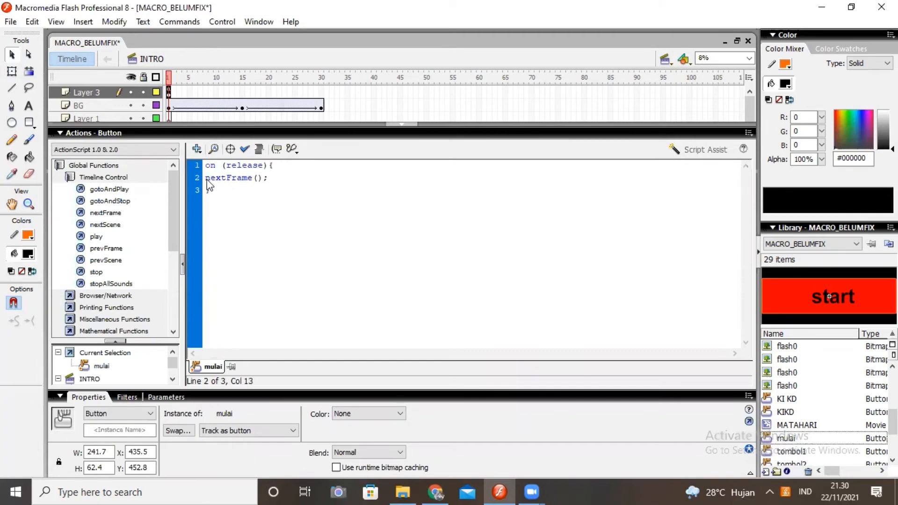
key("Up")
- Check the start button's three-line script for syntax errors and return to the stage
left_click(245, 149)
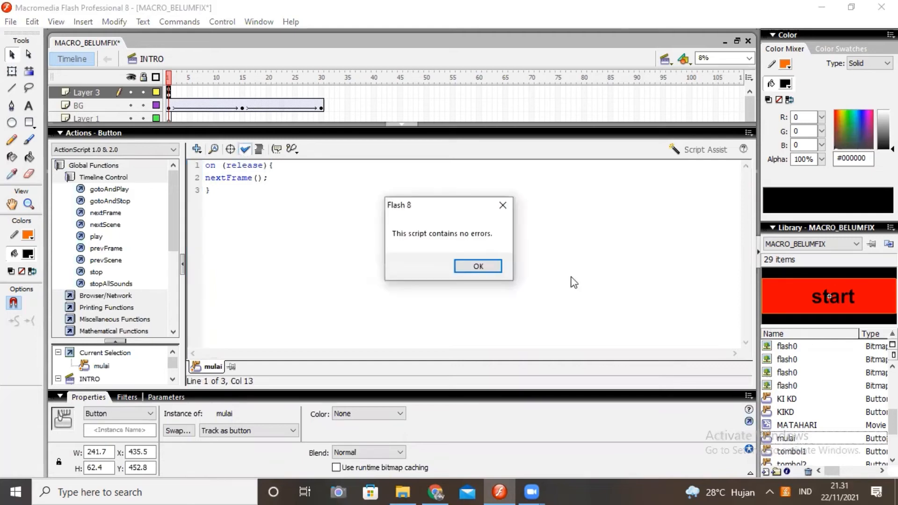
left_click(483, 266)
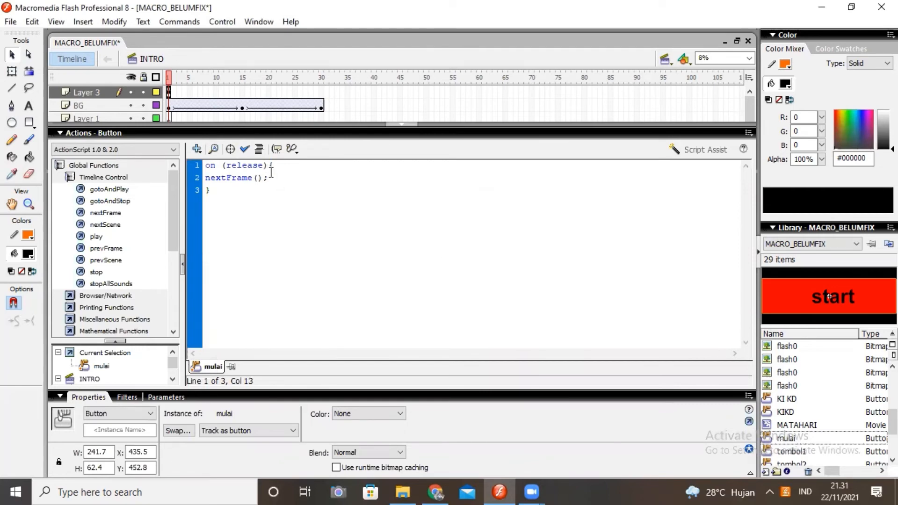
left_click_drag(271, 172, 243, 189)
left_click(261, 189)
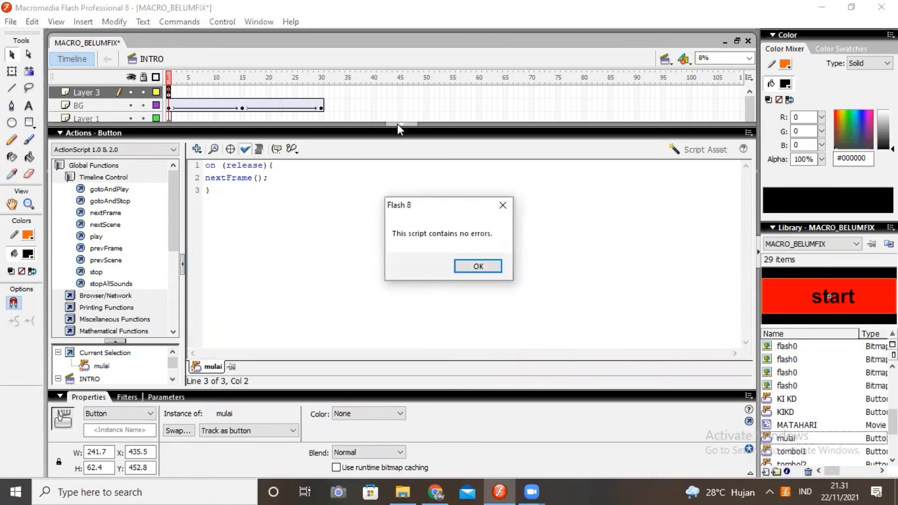
left_click(477, 266)
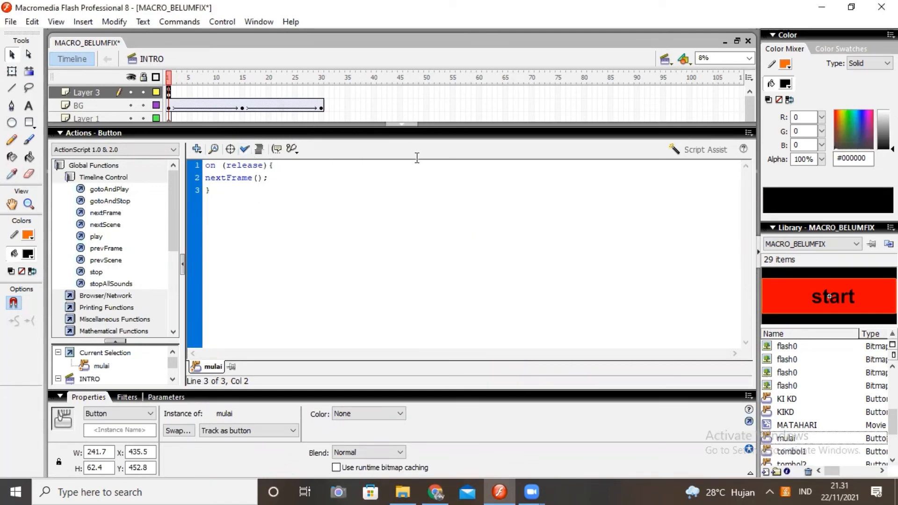
left_click(397, 124)
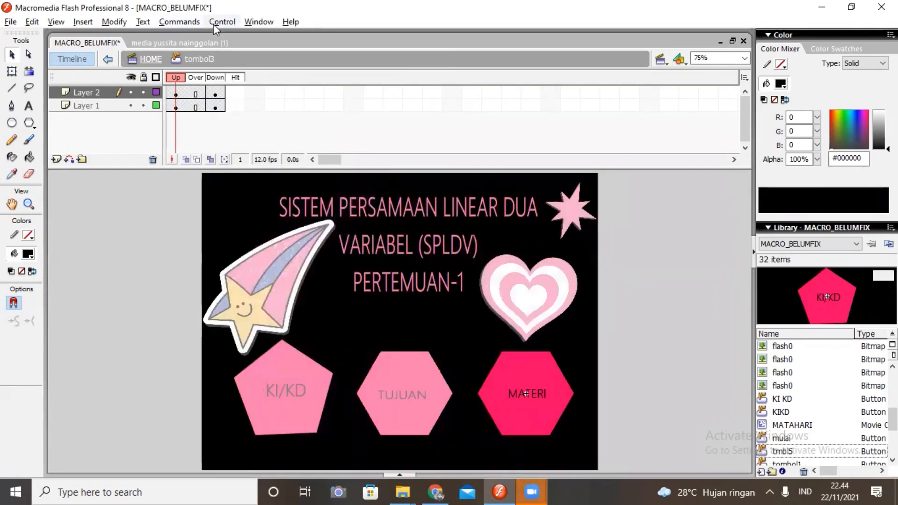
- Test the movie from the start button through the KI/KD, TUJUAN and MATERI pages, returning home from each
left_click(214, 26)
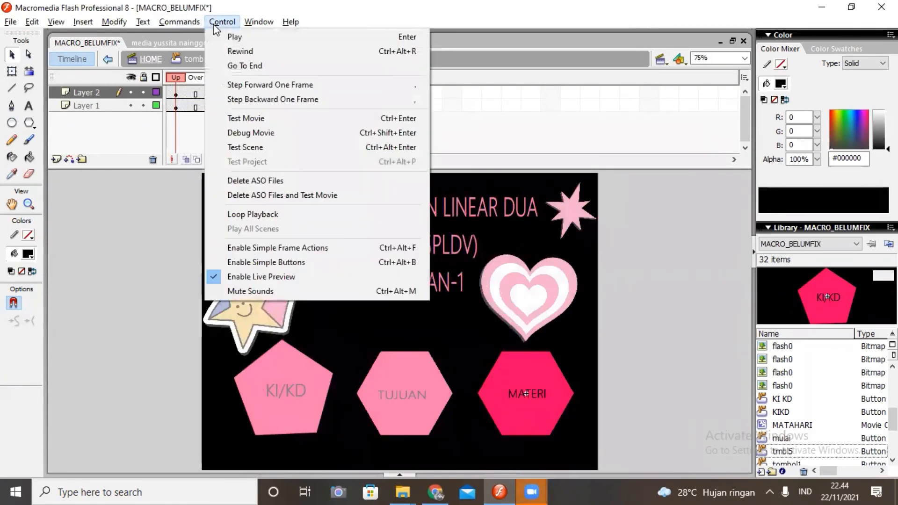
left_click(262, 122)
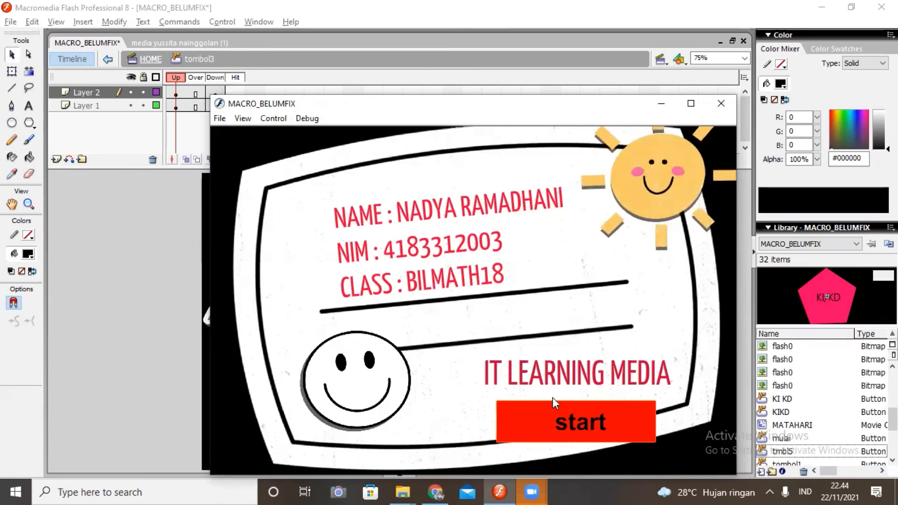
left_click(527, 424)
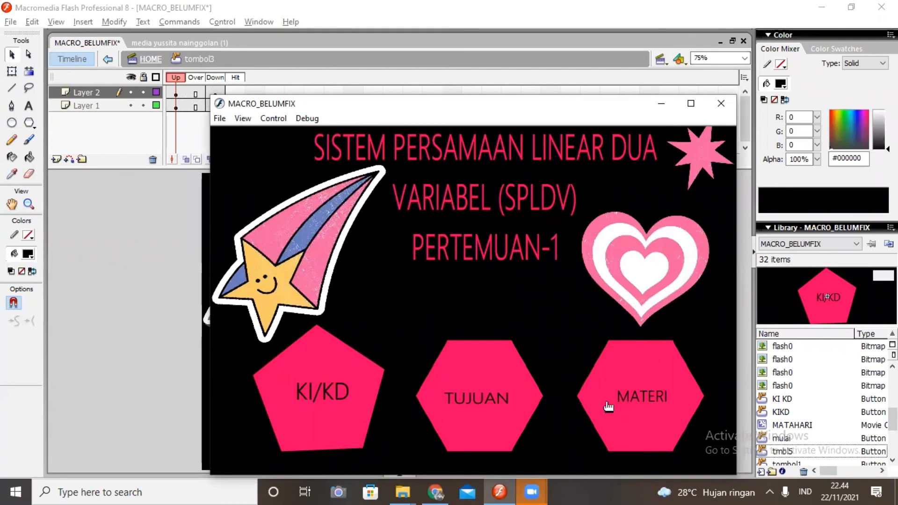
left_click(293, 406)
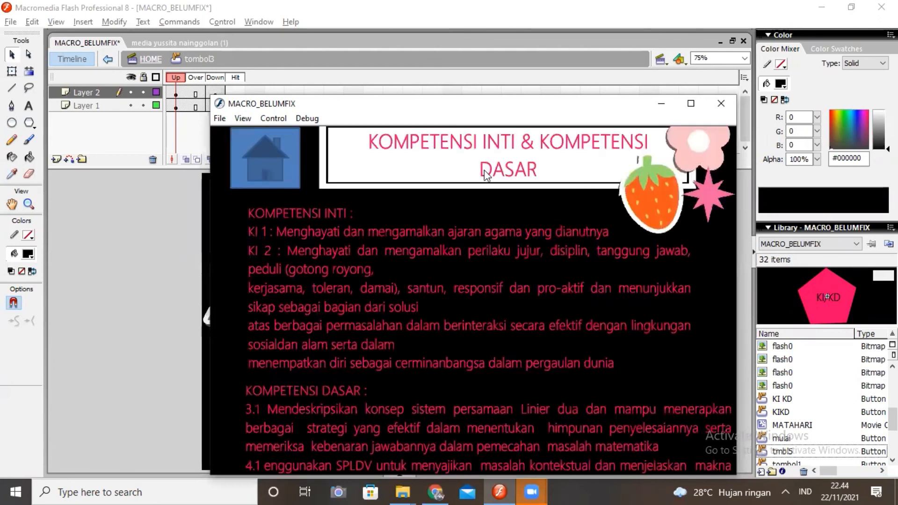
left_click(273, 159)
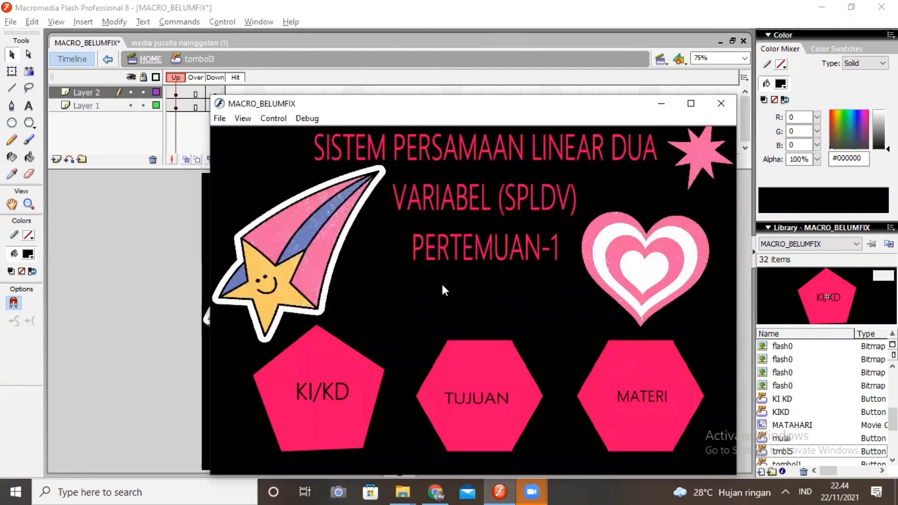
left_click(473, 372)
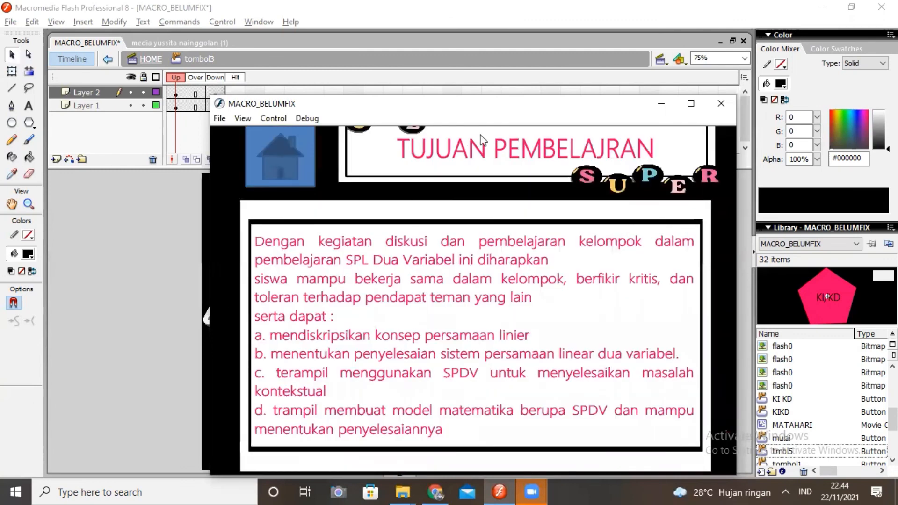
left_click(288, 173)
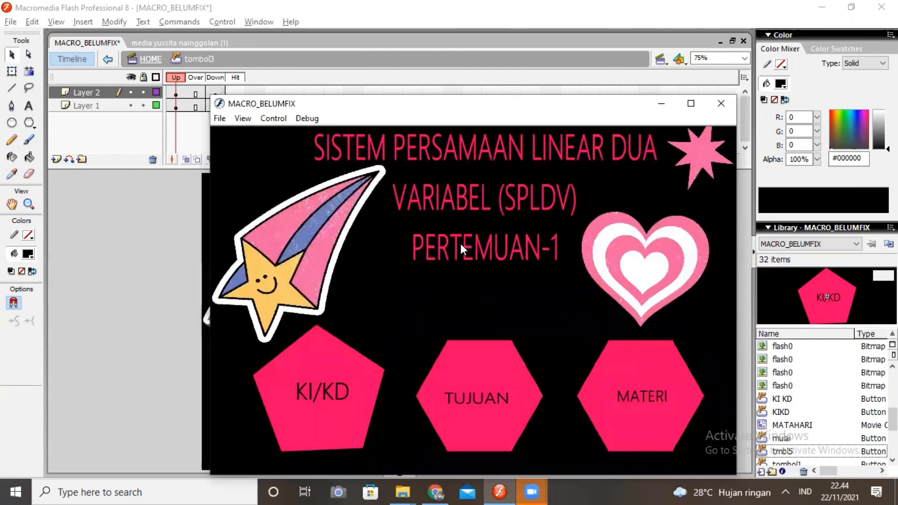
left_click(635, 395)
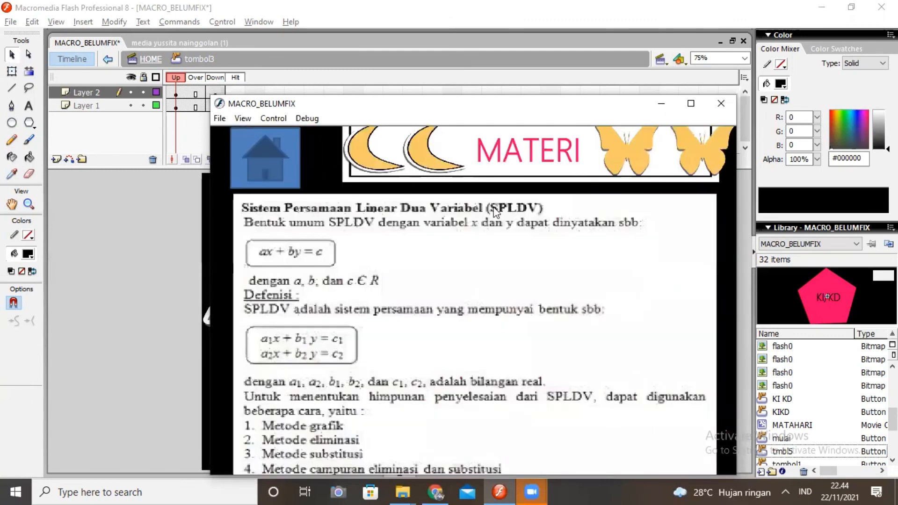
left_click(287, 169)
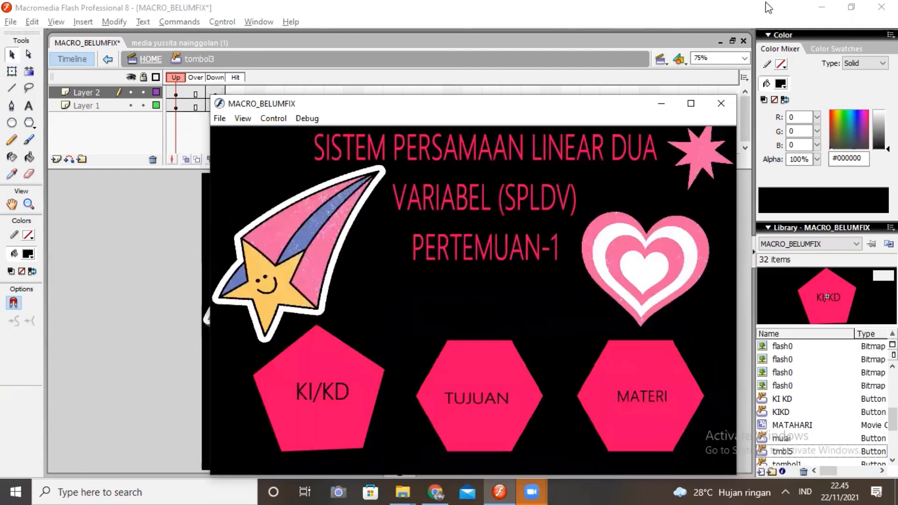